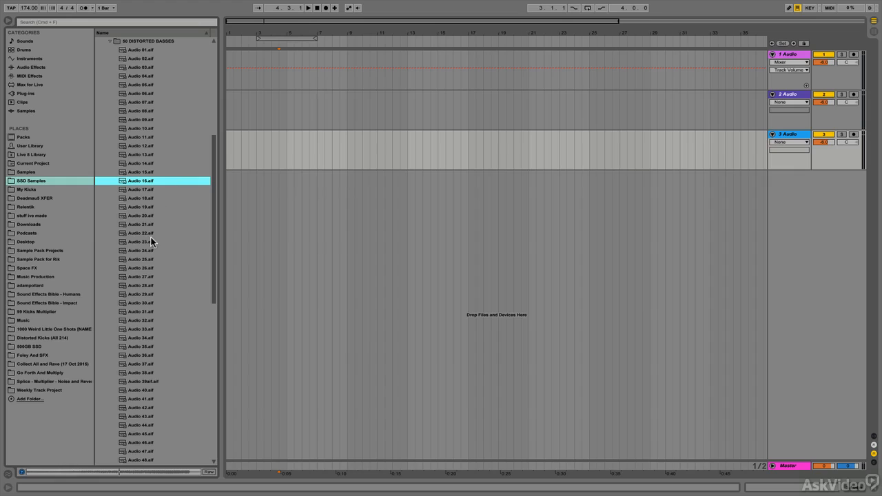
Step: Audition samples in the 50 DISTORTED BASSES folder and place Audio 06.aif on track 3 at 4.3.1
{"action": "left_click", "coordinate": [150, 239]}
{"action": "left_click", "coordinate": [131, 319]}
{"action": "left_click", "coordinate": [138, 295]}
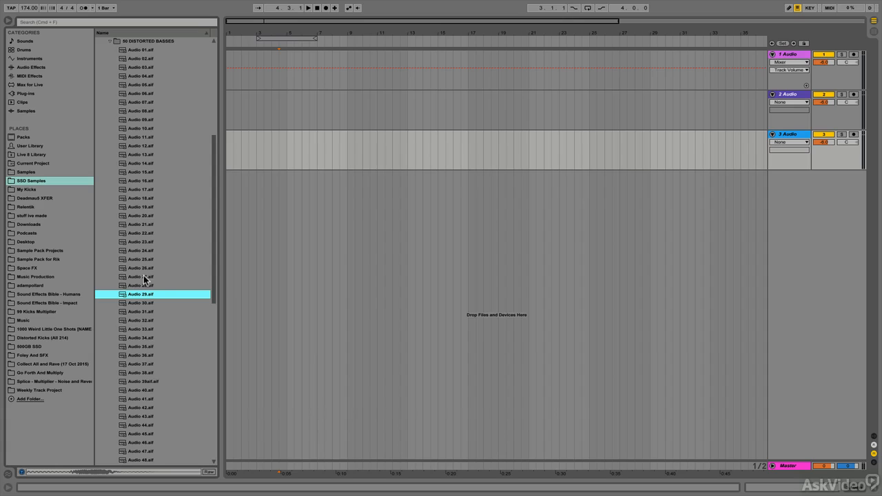
{"action": "left_click", "coordinate": [149, 268]}
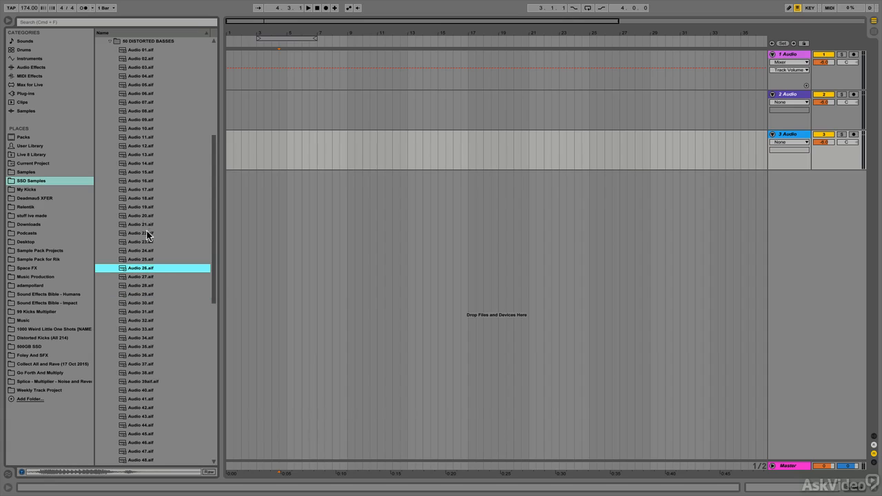
{"action": "left_click", "coordinate": [147, 233]}
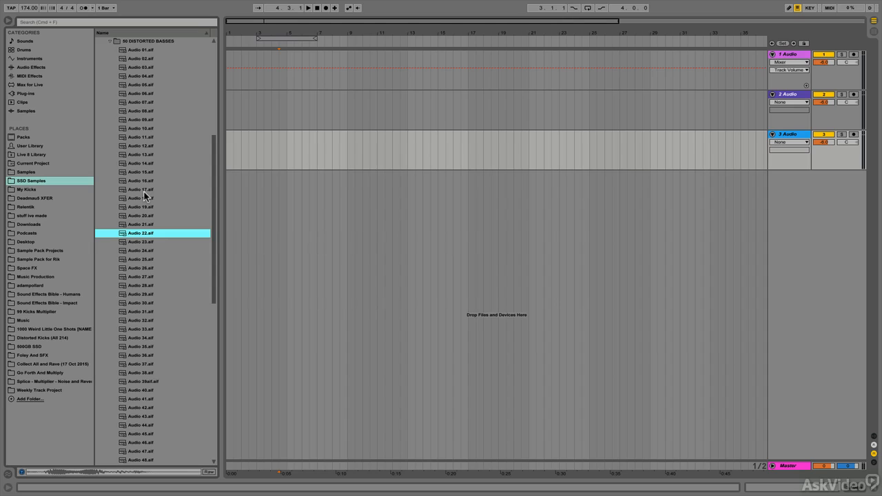
{"action": "left_click", "coordinate": [145, 197]}
{"action": "left_click", "coordinate": [158, 164]}
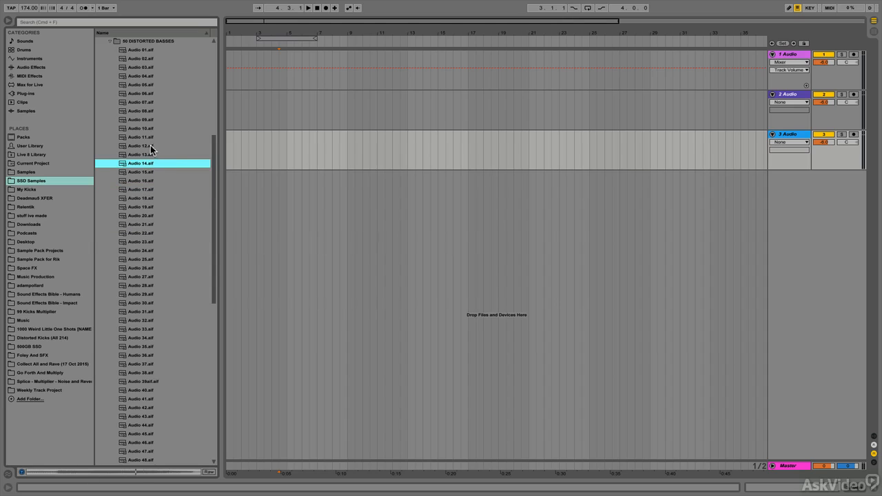
{"action": "left_click", "coordinate": [143, 137]}
{"action": "left_click", "coordinate": [148, 102]}
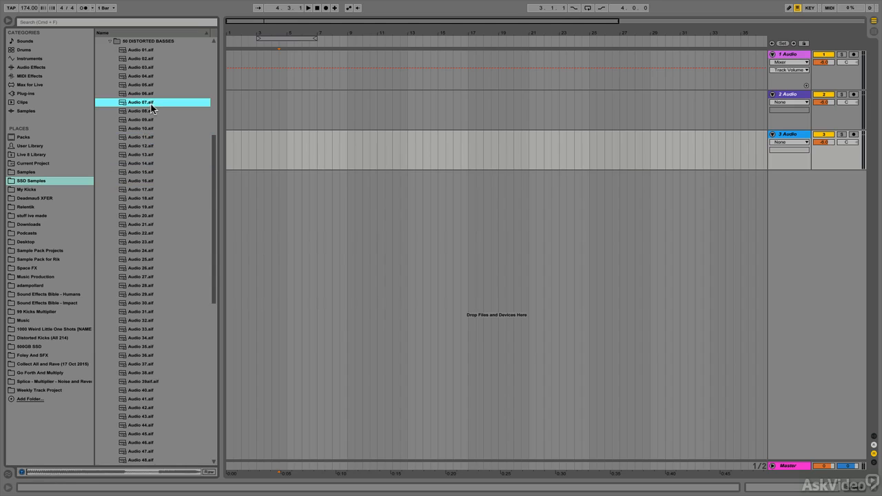
{"action": "left_click", "coordinate": [148, 94]}
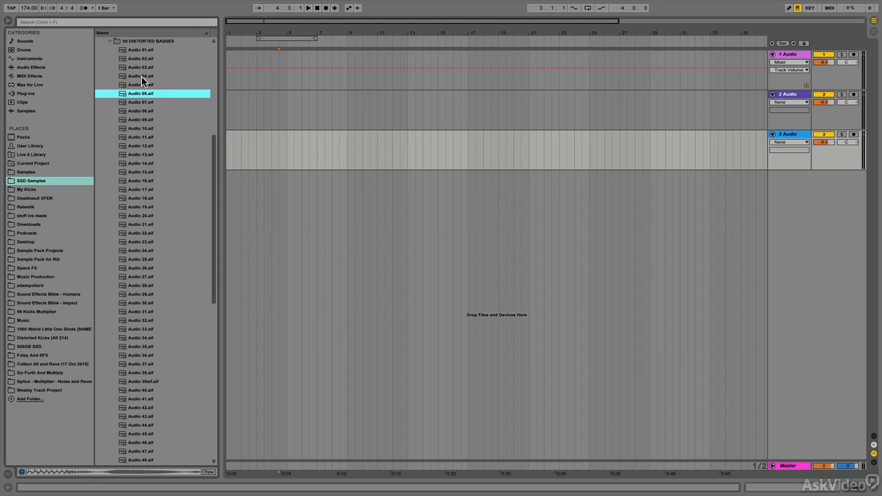
{"action": "left_click_drag", "start_coordinate": [138, 94], "coordinate": [283, 141]}
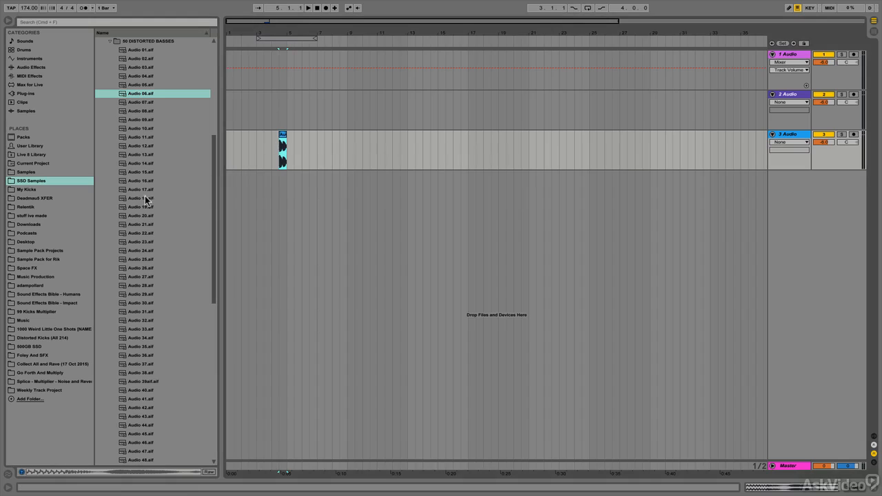
Step: Preview further bass samples, placing Audio 26.aif on track 2 at bar 7 and Audio 32.aif on track 3 at 10.3.1
{"action": "left_click", "coordinate": [153, 198]}
{"action": "left_click", "coordinate": [146, 267]}
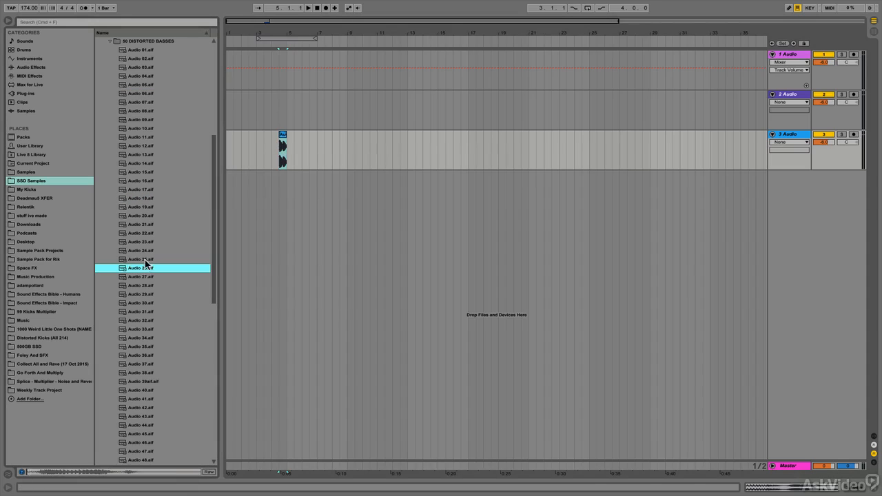
{"action": "left_click_drag", "start_coordinate": [140, 270], "coordinate": [319, 120]}
{"action": "left_click", "coordinate": [138, 320]}
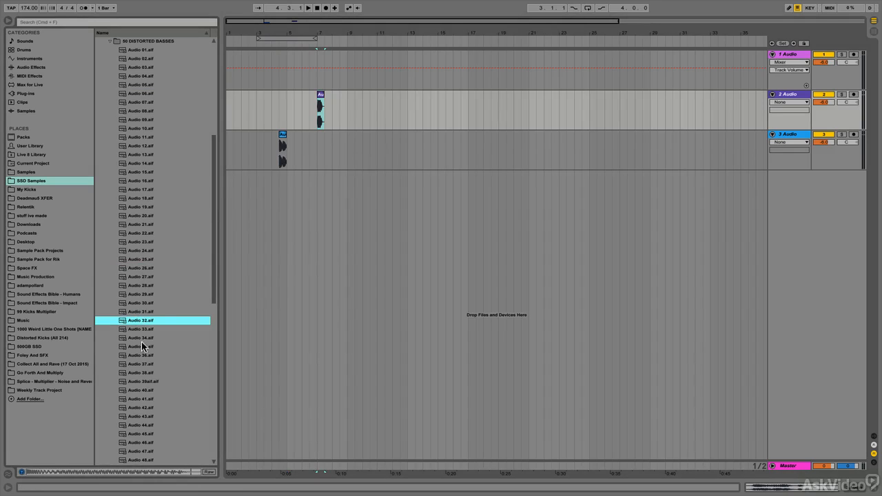
{"action": "left_click_drag", "start_coordinate": [141, 323], "coordinate": [370, 151]}
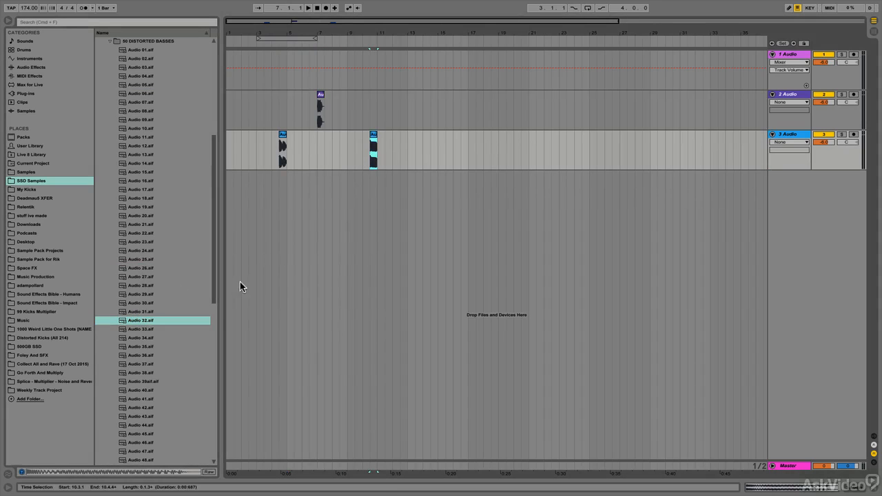
Step: Audition the distorted bass samples in the range from Audio 36.aif to Audio 48.aif
{"action": "left_click", "coordinate": [149, 364]}
{"action": "left_click", "coordinate": [142, 391]}
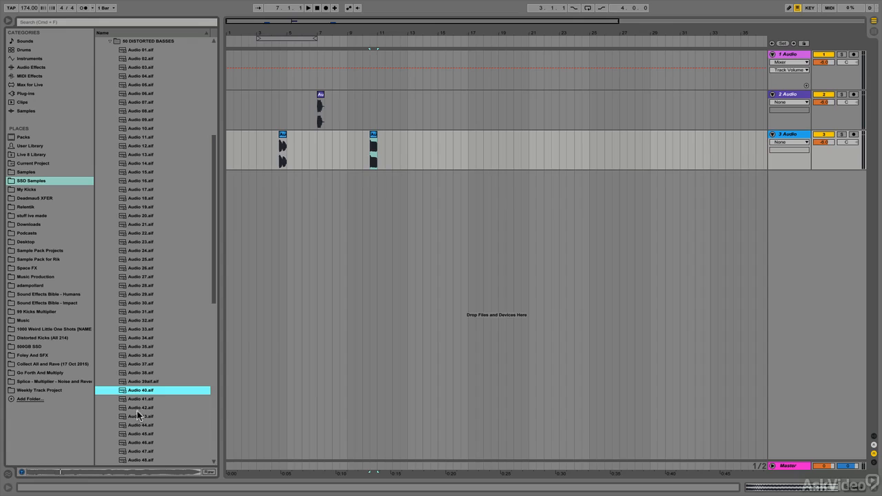
{"action": "left_click", "coordinate": [137, 409]}
{"action": "scroll", "coordinate": [138, 410], "scroll_direction": "down", "scroll_amount": 3}
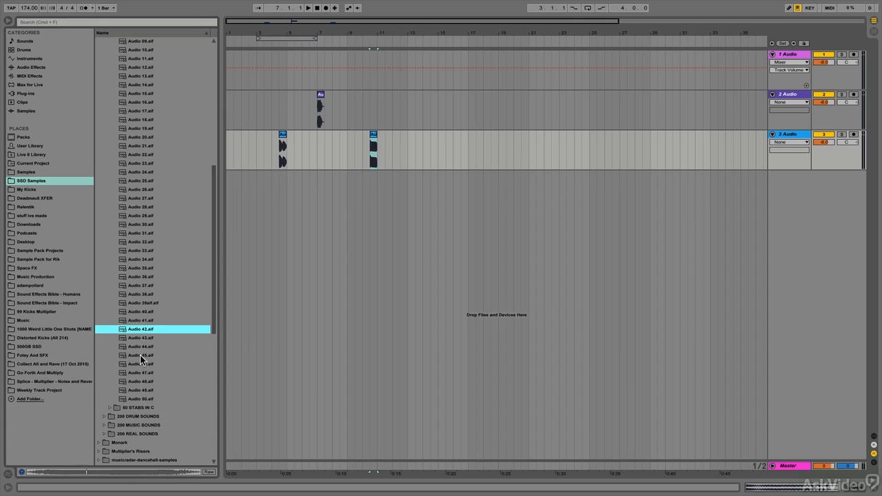
{"action": "left_click", "coordinate": [140, 355]}
{"action": "left_click", "coordinate": [145, 384]}
{"action": "scroll", "coordinate": [145, 383], "scroll_direction": "up", "scroll_amount": 1}
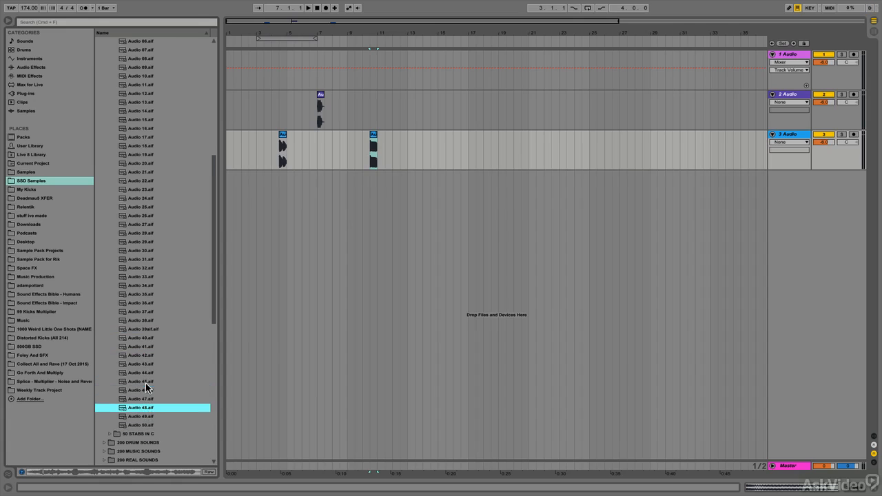
{"action": "scroll", "coordinate": [146, 383], "scroll_direction": "up", "scroll_amount": 2}
{"action": "left_click", "coordinate": [146, 379]}
{"action": "scroll", "coordinate": [150, 362], "scroll_direction": "up", "scroll_amount": 2}
{"action": "left_click", "coordinate": [150, 339]}
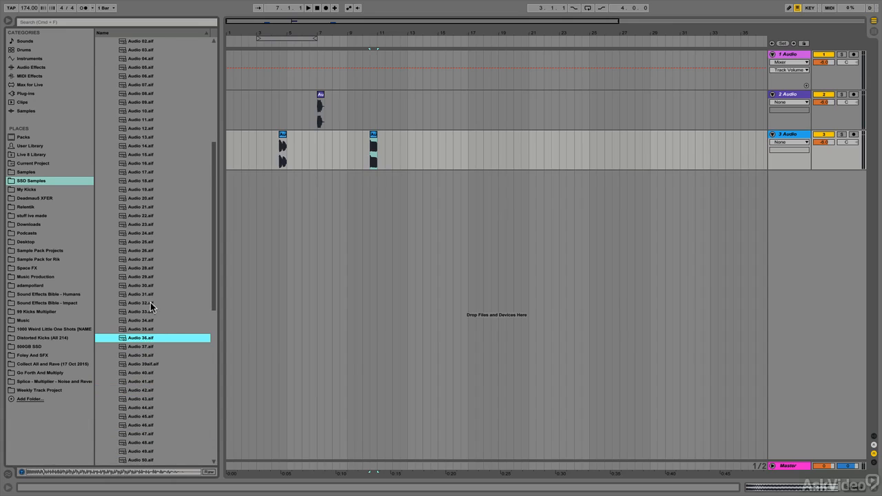
Step: Audition samples from Audio 30.aif back to Audio 13.aif and place Audio 13.aif on track 3 at 13.3.1
{"action": "left_click", "coordinate": [148, 285]}
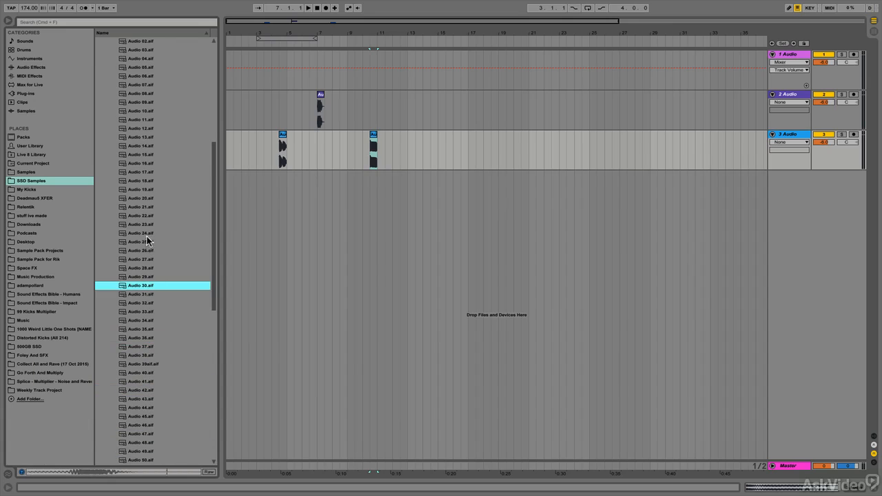
{"action": "left_click", "coordinate": [147, 278]}
{"action": "left_click", "coordinate": [159, 242]}
{"action": "left_click", "coordinate": [157, 217]}
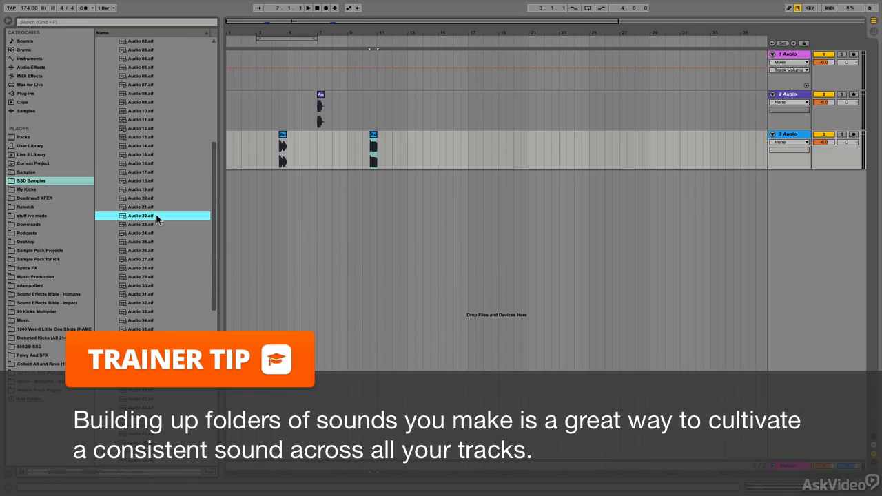
{"action": "left_click", "coordinate": [154, 251]}
{"action": "left_click", "coordinate": [153, 190]}
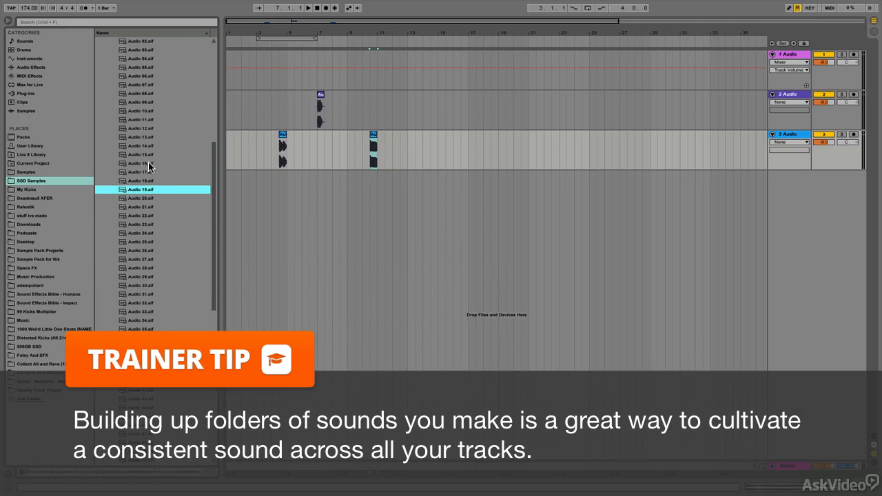
{"action": "left_click", "coordinate": [149, 163]}
{"action": "left_click", "coordinate": [148, 138]}
{"action": "scroll", "coordinate": [151, 178], "scroll_direction": "up", "scroll_amount": 2}
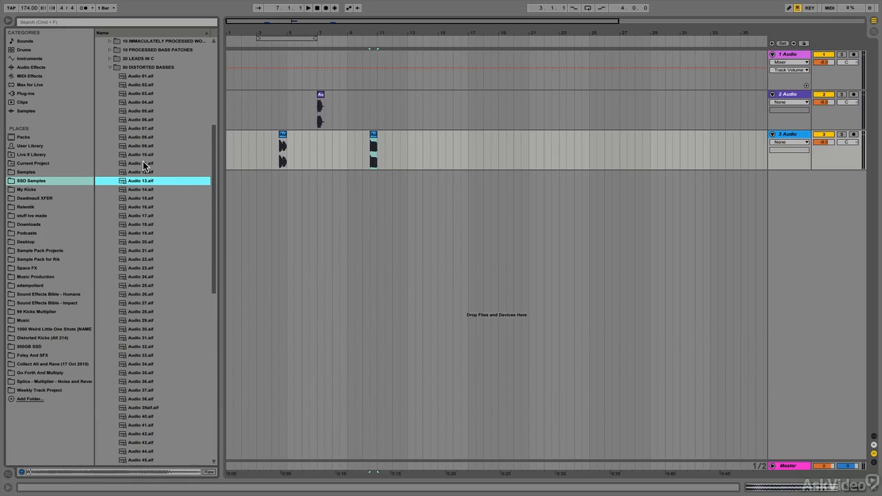
{"action": "left_click_drag", "start_coordinate": [143, 182], "coordinate": [423, 148]}
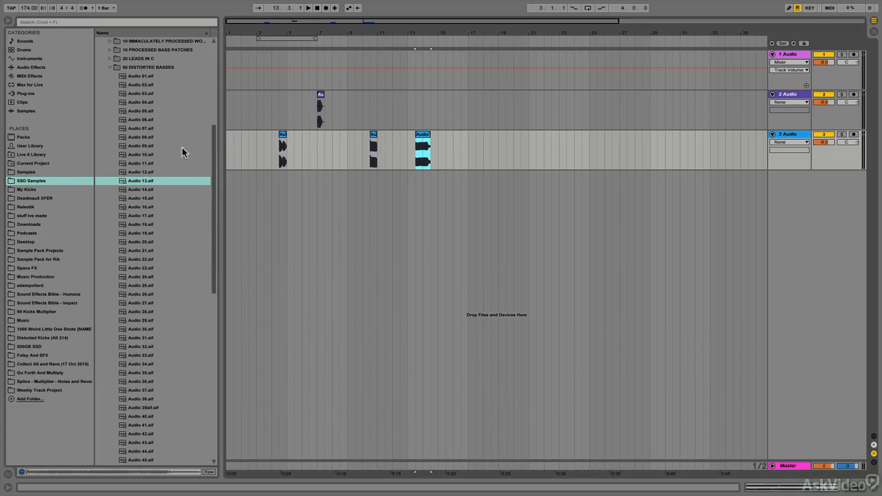
Step: Preview samples between Audio 08.aif and Audio 24.aif, then add Audio 24.aif to track 3 at 9.1.1
{"action": "left_click", "coordinate": [145, 137]}
{"action": "left_click", "coordinate": [143, 154]}
{"action": "left_click", "coordinate": [141, 233]}
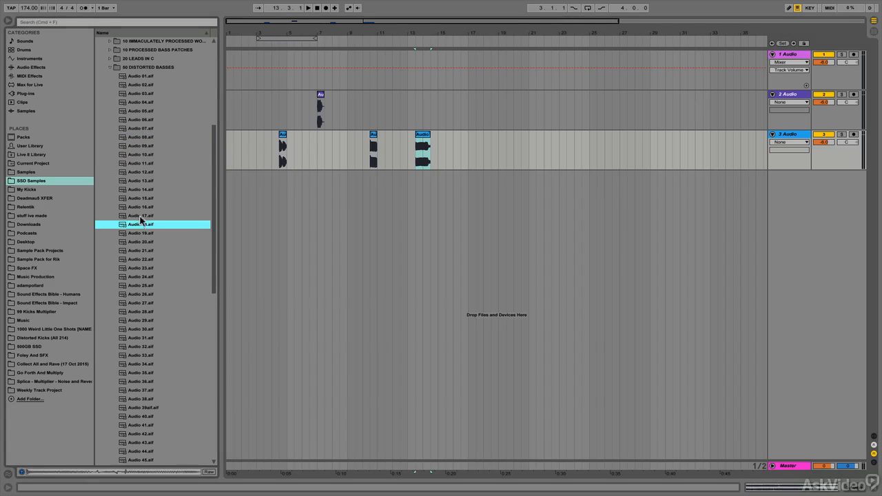
{"action": "left_click", "coordinate": [143, 278]}
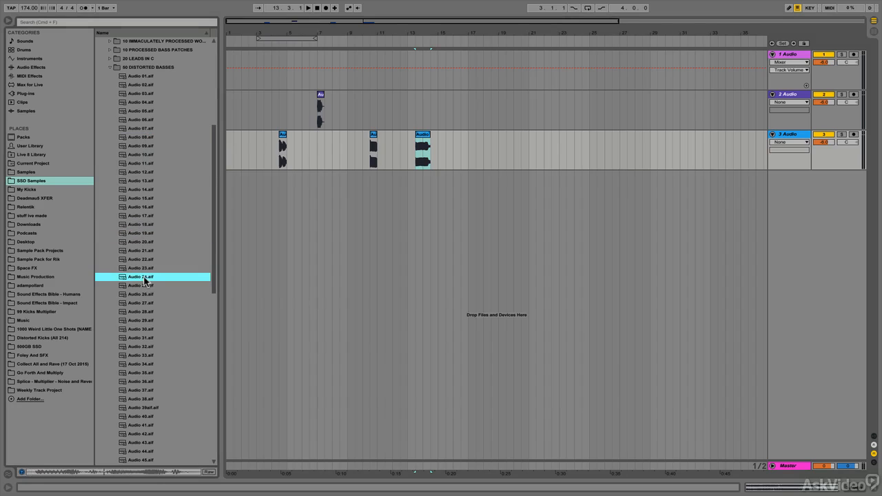
{"action": "left_click", "coordinate": [146, 269]}
{"action": "left_click", "coordinate": [145, 277]}
{"action": "left_click_drag", "start_coordinate": [146, 279], "coordinate": [344, 161]}
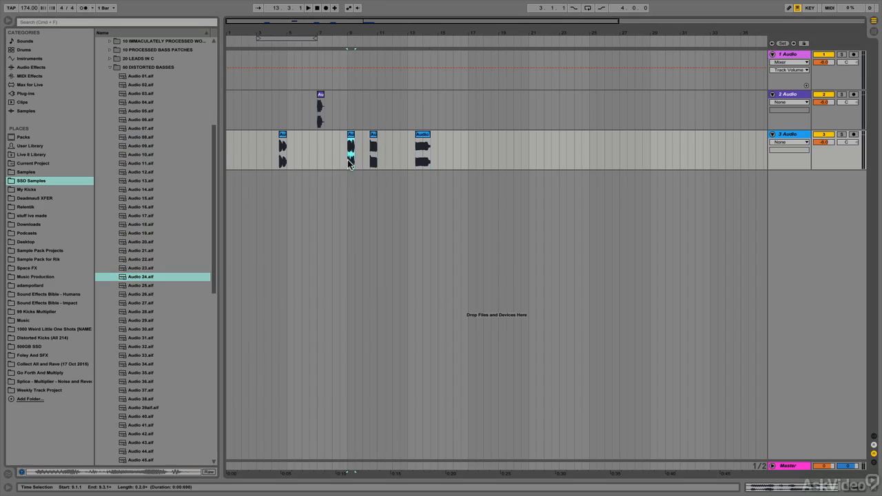
Step: Play back each of the five placed bass clips in turn, starting from the earliest one
{"action": "left_click", "coordinate": [279, 148]}
{"action": "key", "text": "space"}
{"action": "left_click", "coordinate": [318, 120]}
{"action": "key", "text": "space"}
{"action": "key", "text": "space"}
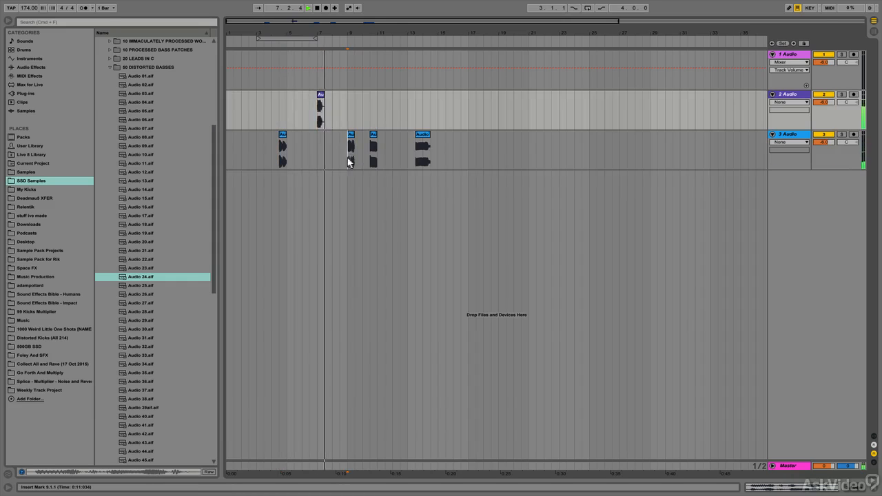
{"action": "left_click", "coordinate": [348, 161]}
{"action": "left_click", "coordinate": [373, 161]}
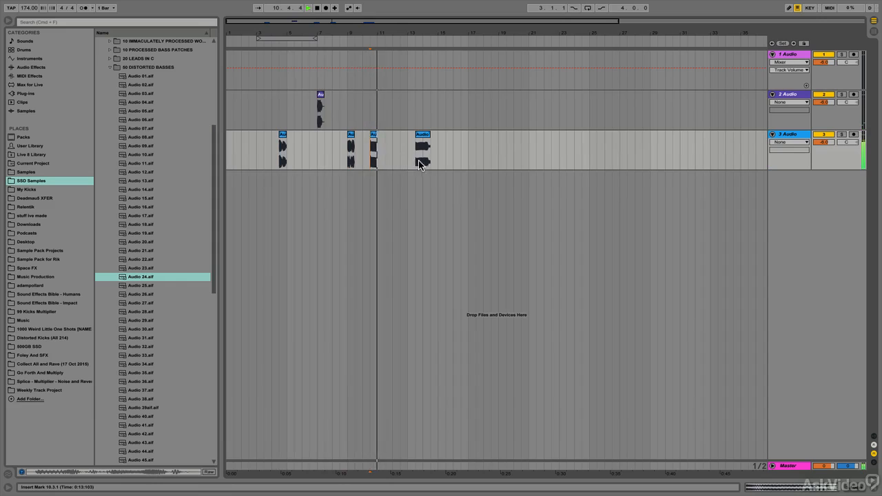
{"action": "left_click", "coordinate": [415, 163]}
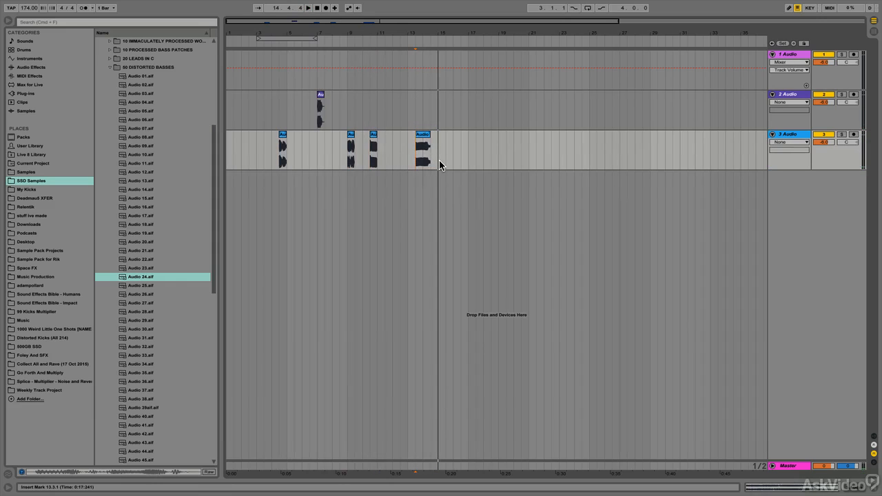
{"action": "key", "text": "space"}
Step: Select all five bass clips on tracks 2 and 3 and turn off Warp for them
{"action": "left_click_drag", "start_coordinate": [453, 162], "coordinate": [264, 115]}
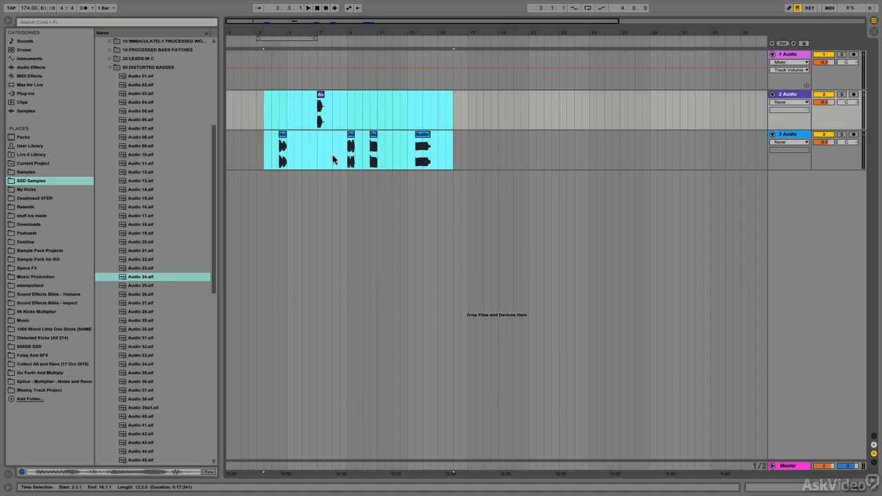
{"action": "left_click", "coordinate": [762, 488]}
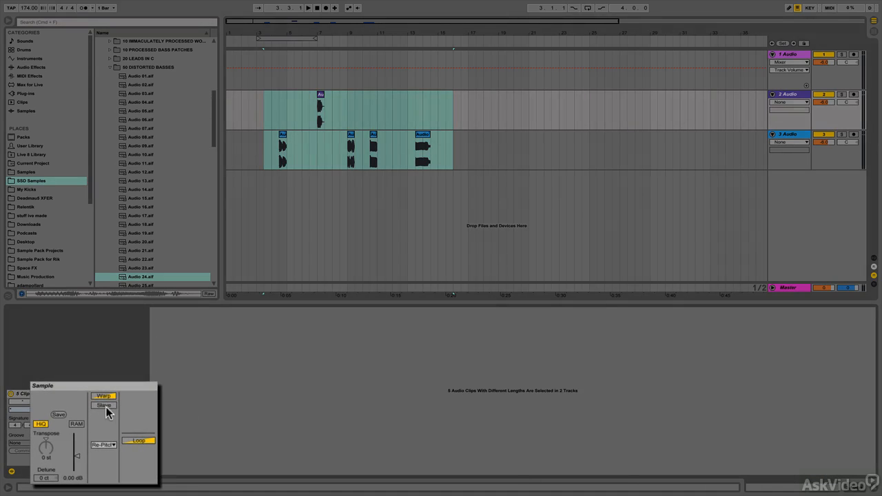
{"action": "left_click", "coordinate": [104, 397]}
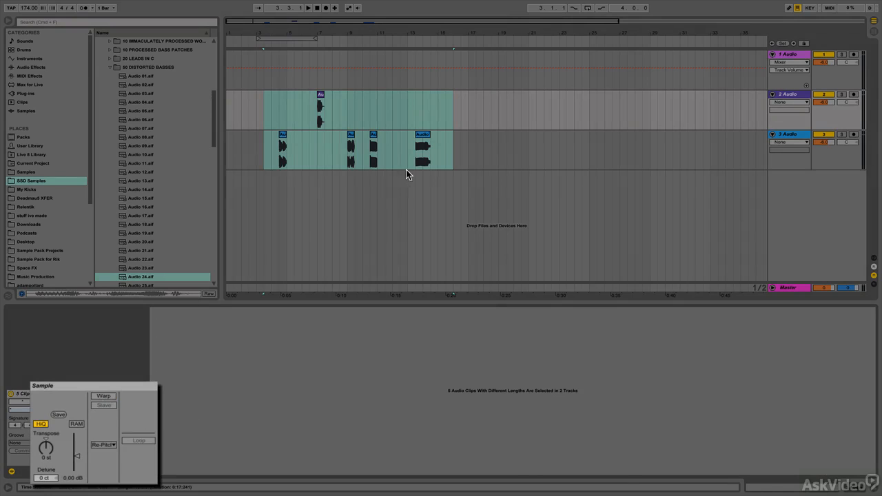
Step: Move the Audio 26 clip on track 2 to 5.3.1 and hide the clip detail view
{"action": "key", "text": "z"}
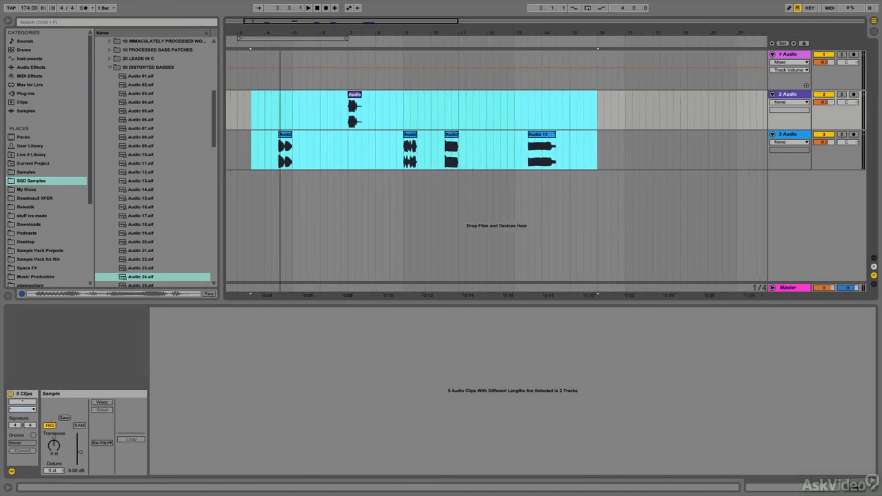
{"action": "left_click", "coordinate": [372, 140]}
{"action": "left_click", "coordinate": [355, 111]}
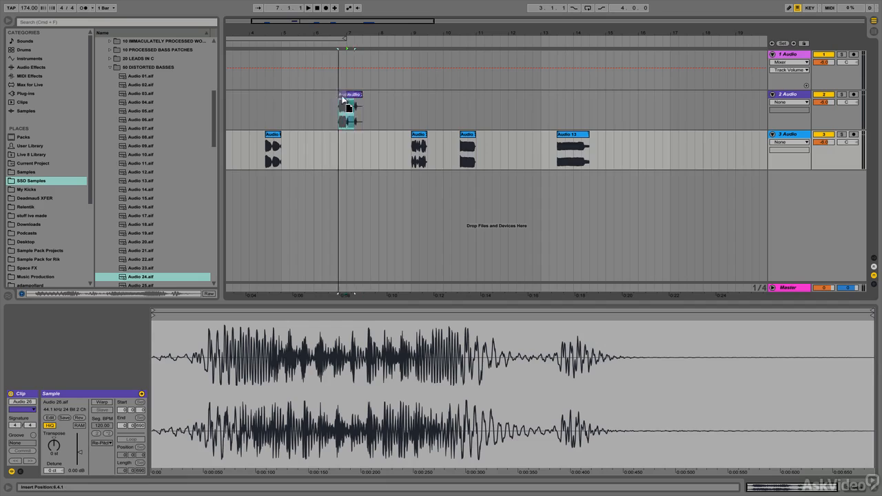
{"action": "left_click_drag", "start_coordinate": [356, 110], "coordinate": [322, 113]}
{"action": "key", "text": "super+alt+l"}
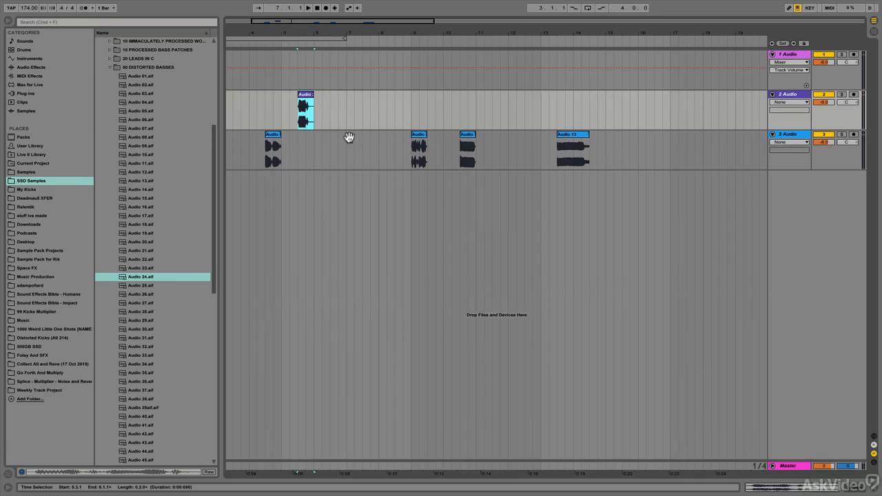
Step: Move Audio 24 to 7.1.1 on track 3, Audio 32 to track 2 at 7.2.1, and Audio 13 to track 1 at 6.2.1
{"action": "left_click_drag", "start_coordinate": [417, 146], "coordinate": [350, 146]}
{"action": "left_click_drag", "start_coordinate": [469, 135], "coordinate": [368, 112]}
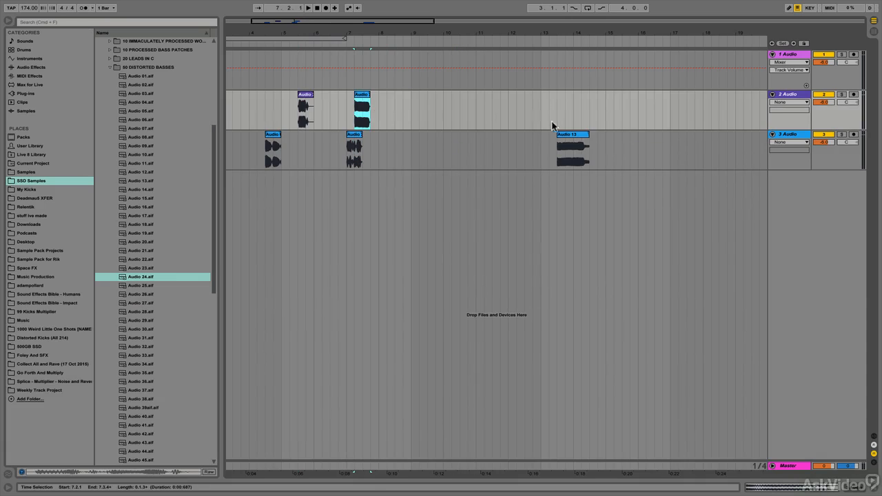
{"action": "left_click_drag", "start_coordinate": [576, 140], "coordinate": [342, 82]}
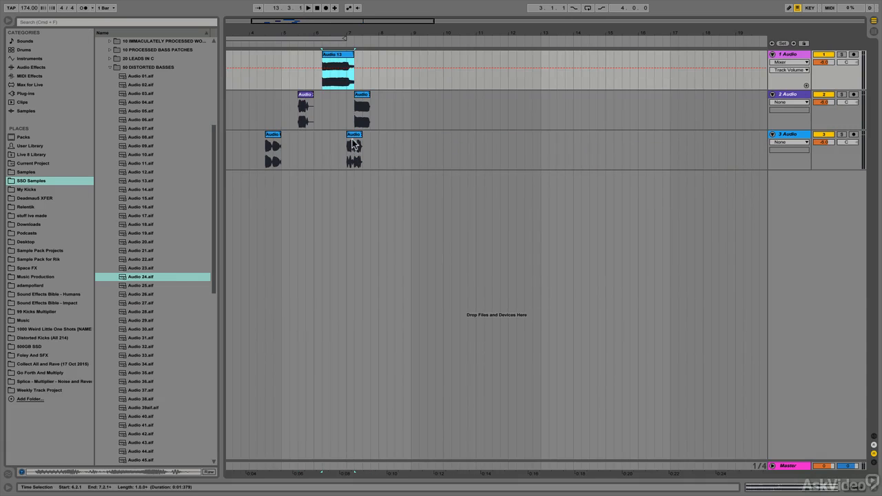
Step: Shift the Audio 24 clip on track 3 to 8.1.3
{"action": "left_click_drag", "start_coordinate": [264, 38], "coordinate": [265, 59]}
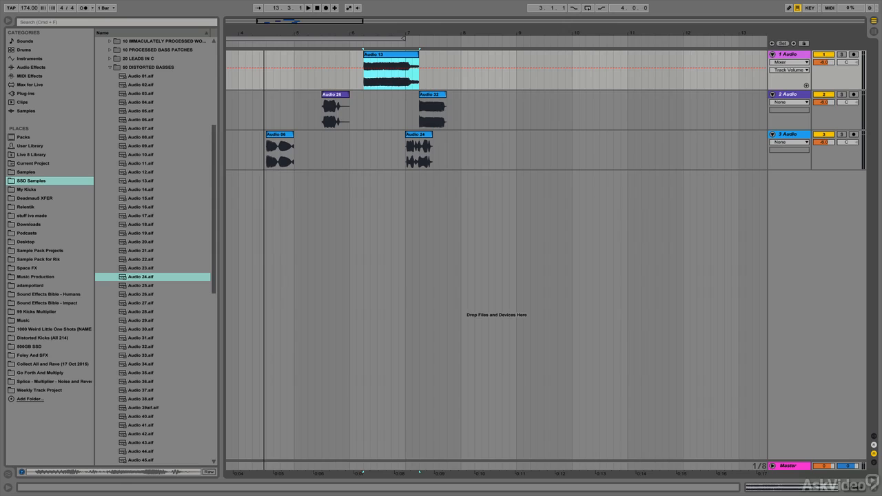
{"action": "left_click_drag", "start_coordinate": [419, 146], "coordinate": [481, 146]}
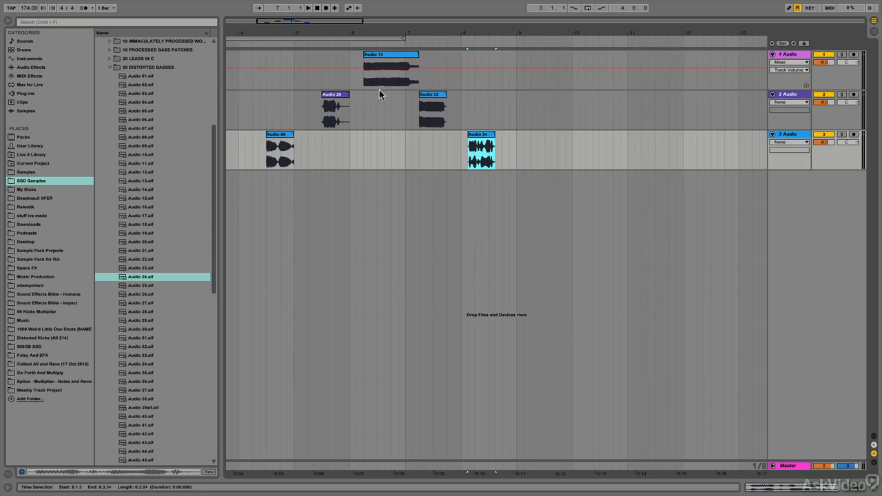
Step: Audition the Audio 13 clip on track 1 and move it to 7.4.1
{"action": "left_click", "coordinate": [371, 83]}
{"action": "key", "text": "space"}
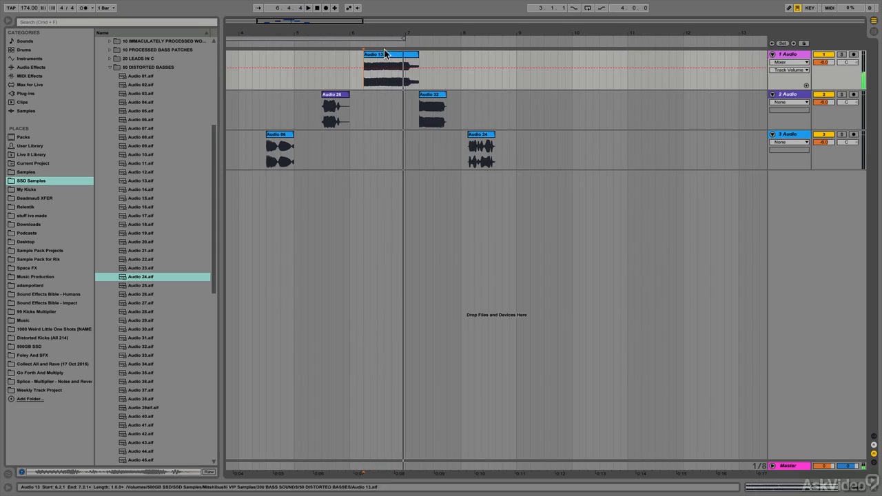
{"action": "left_click_drag", "start_coordinate": [386, 55], "coordinate": [504, 60]}
Step: Audition Audio 26, Audio 32 and Audio 24, and move Audio 24 on track 3 to 6.2.1
{"action": "left_click", "coordinate": [335, 123]}
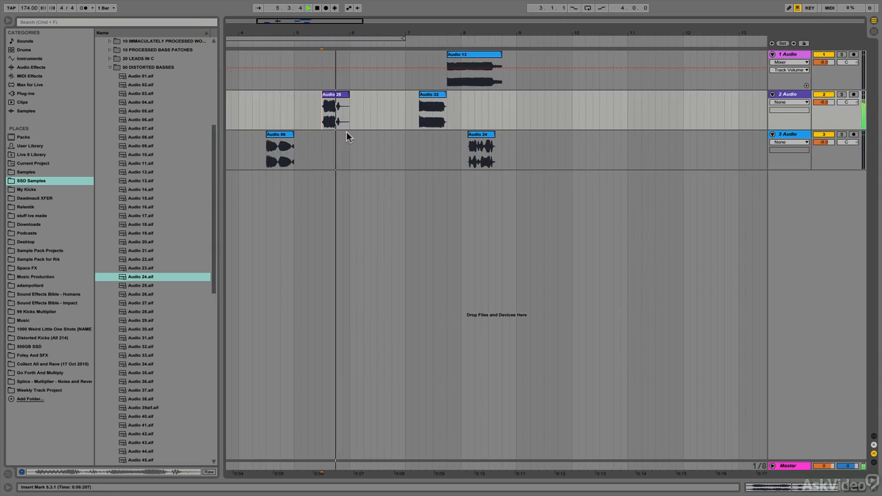
{"action": "left_click", "coordinate": [421, 121]}
{"action": "key", "text": "space"}
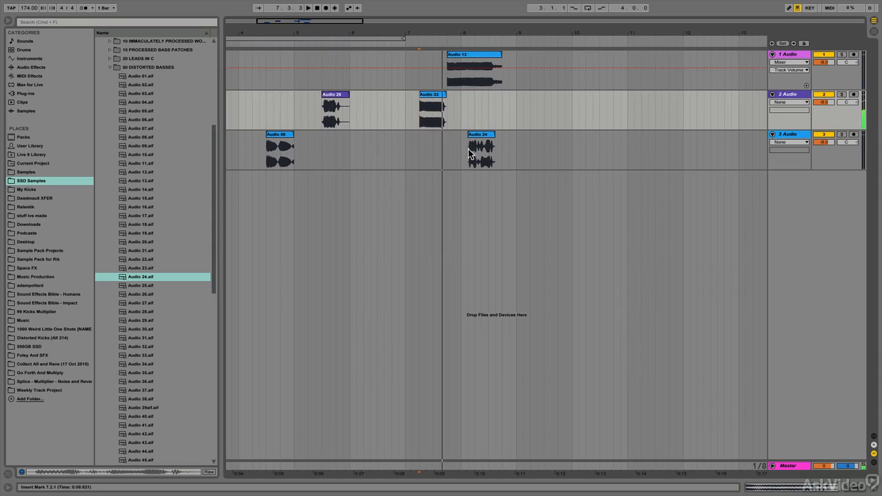
{"action": "left_click", "coordinate": [481, 161]}
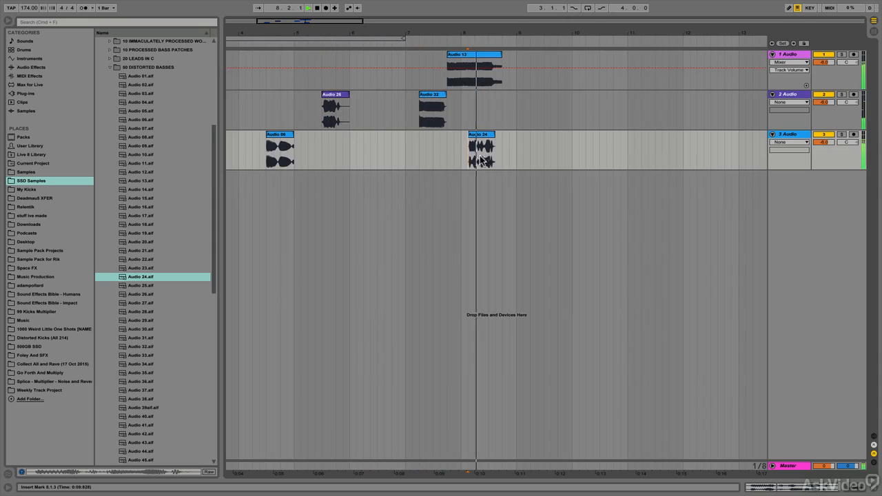
{"action": "left_click", "coordinate": [260, 160]}
{"action": "left_click_drag", "start_coordinate": [472, 150], "coordinate": [363, 151]}
{"action": "key", "text": "space"}
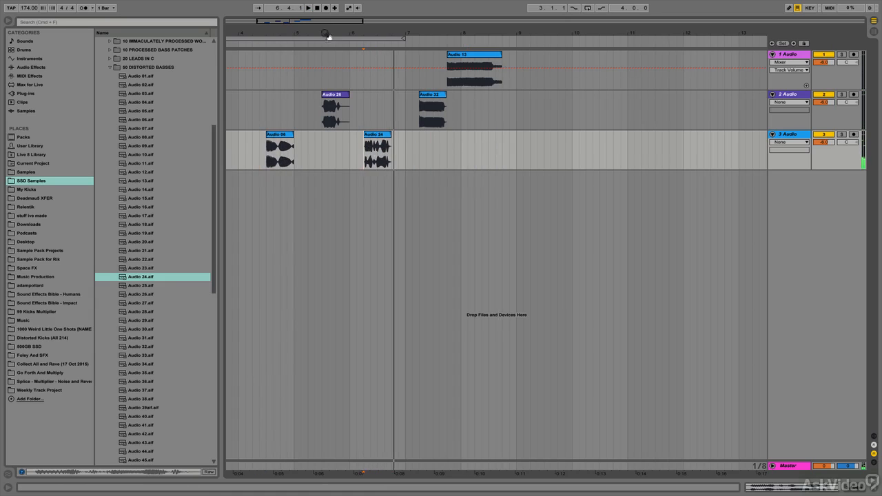
Step: Select the four clips after Audio 06 and shift them together 1.5 bars later, so Audio 26 starts at 7.1.1
{"action": "left_click_drag", "start_coordinate": [328, 33], "coordinate": [327, 26]}
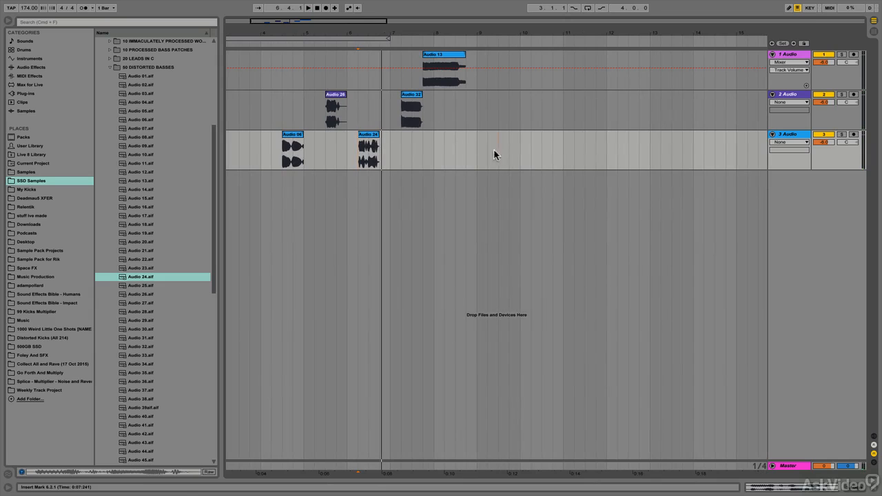
{"action": "left_click_drag", "start_coordinate": [493, 149], "coordinate": [320, 77]}
{"action": "left_click_drag", "start_coordinate": [414, 56], "coordinate": [496, 65]}
Step: Move the Audio 06 clip on track 3 to 5.1.1 and play it
{"action": "left_click", "coordinate": [287, 143]}
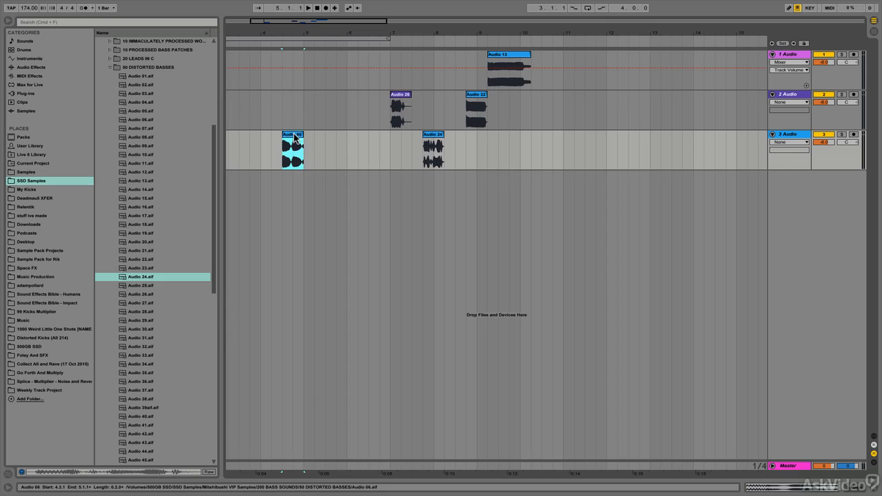
{"action": "key", "text": "super+d"}
{"action": "mouse_move", "coordinate": [311, 140]}
{"action": "left_mouse_down"}
{"action": "mouse_move", "coordinate": [304, 140]}
{"action": "mouse_move", "coordinate": [319, 142]}
{"action": "left_mouse_up"}
{"action": "key", "text": "space"}
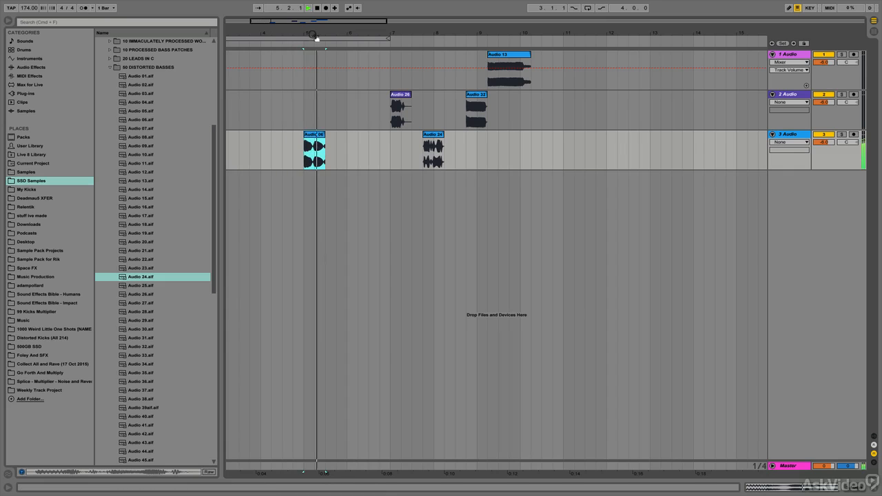
Step: Select the 5.1.1 to 5.2.3 portion of Audio 06 and duplicate it twice in a row
{"action": "left_click_drag", "start_coordinate": [316, 35], "coordinate": [313, 49]}
{"action": "left_click", "coordinate": [293, 160]}
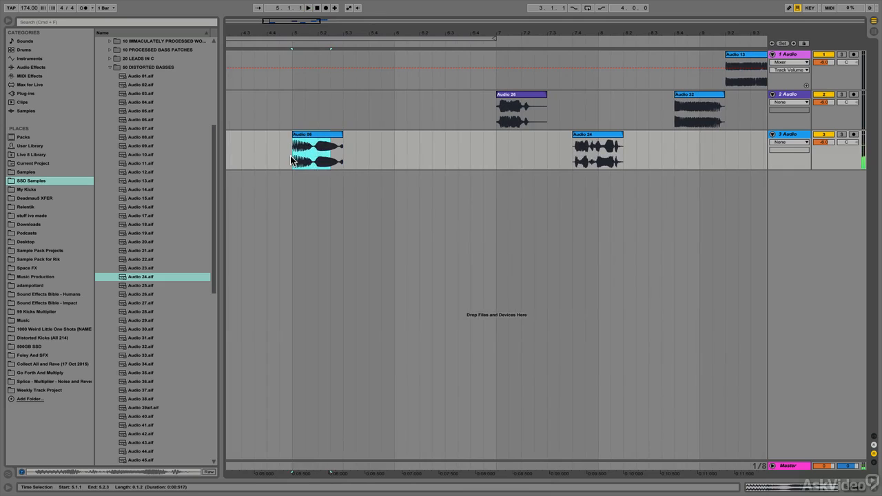
{"action": "key", "text": "super+d"}
{"action": "key", "text": "super+d"}
Step: Play the repeated Audio 06 clips from 5.1.1 and delete the third copy at 5.4.1
{"action": "left_click", "coordinate": [293, 160]}
{"action": "key", "text": "space"}
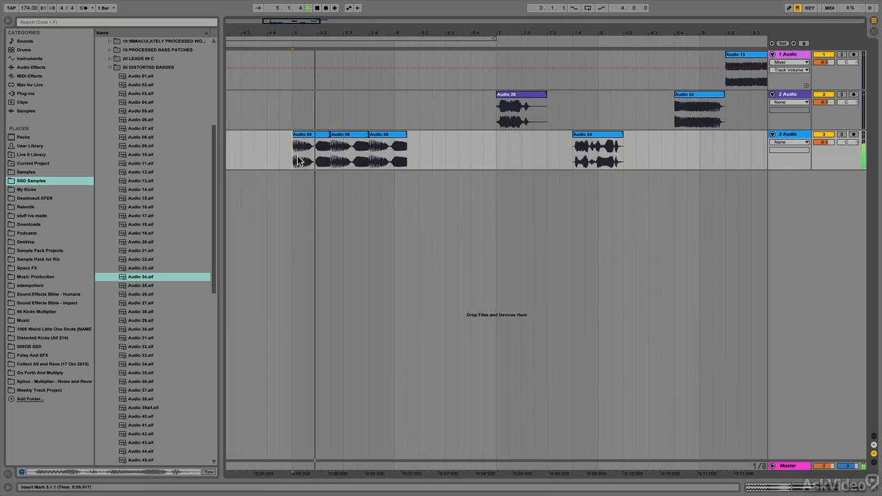
{"action": "key", "text": "space"}
{"action": "key", "text": "space"}
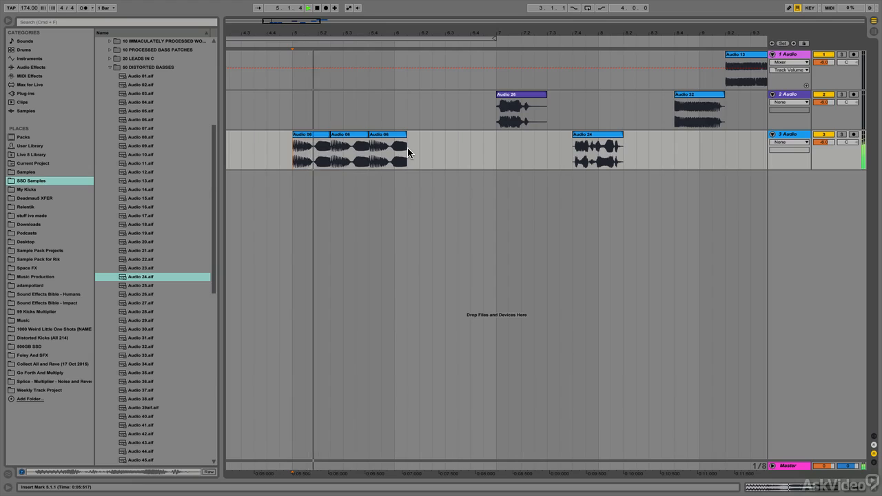
{"action": "key", "text": "space"}
{"action": "left_click", "coordinate": [388, 138]}
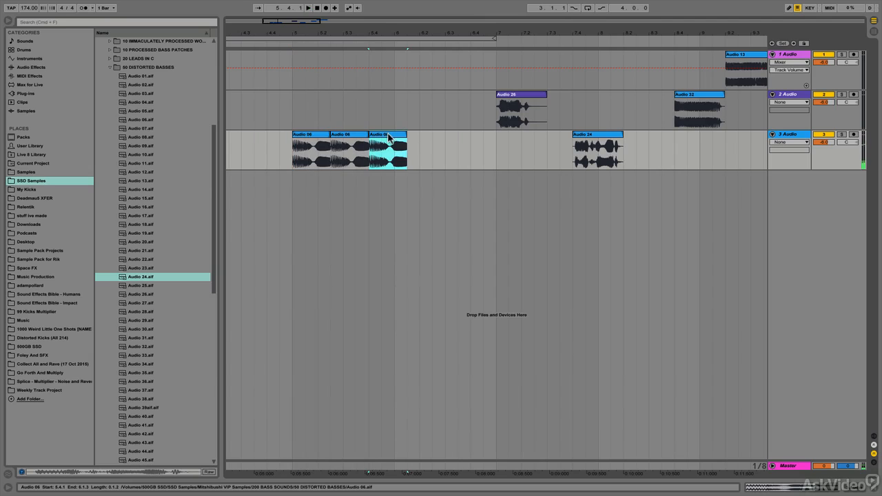
{"action": "key", "text": "Delete"}
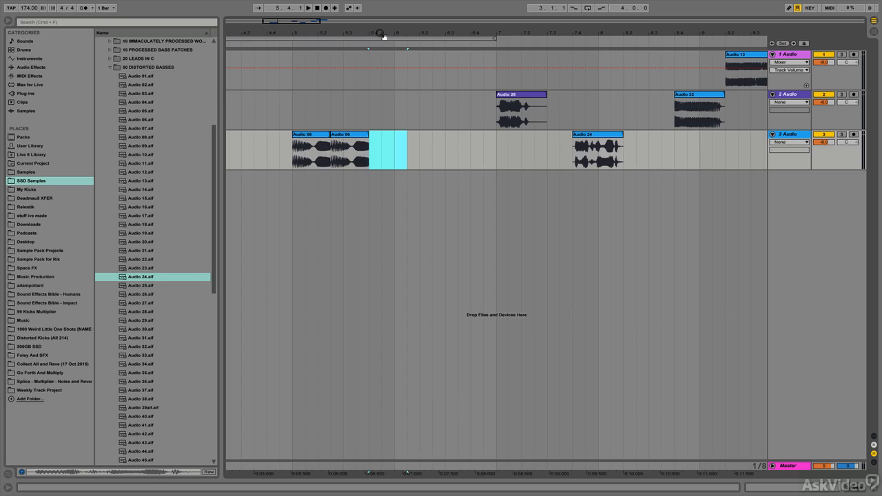
Step: Play from 5.1.1 and move the Audio 26 clip on track 2 to 5.4.1, directly after the Audio 06 clips
{"action": "mouse_move", "coordinate": [381, 34]}
{"action": "left_mouse_down"}
{"action": "mouse_move", "coordinate": [376, 14]}
{"action": "mouse_move", "coordinate": [371, 20]}
{"action": "left_mouse_up"}
{"action": "left_click", "coordinate": [339, 124]}
{"action": "key", "text": "space"}
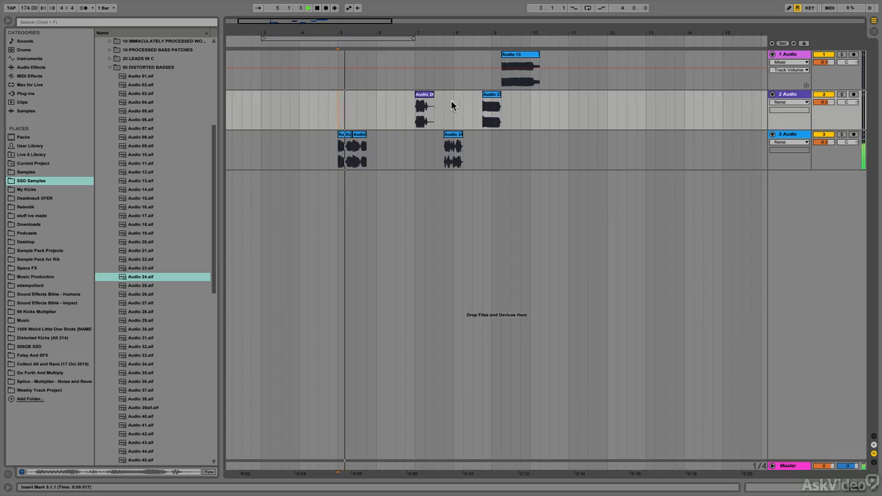
{"action": "mouse_move", "coordinate": [419, 95]}
{"action": "left_mouse_down"}
{"action": "mouse_move", "coordinate": [375, 98]}
{"action": "mouse_move", "coordinate": [378, 117]}
{"action": "left_mouse_up"}
{"action": "key", "text": "space"}
Step: Play the transition into Audio 26 and cut off the clip's tail after 6.1.1
{"action": "key", "text": "space"}
{"action": "left_click", "coordinate": [336, 108]}
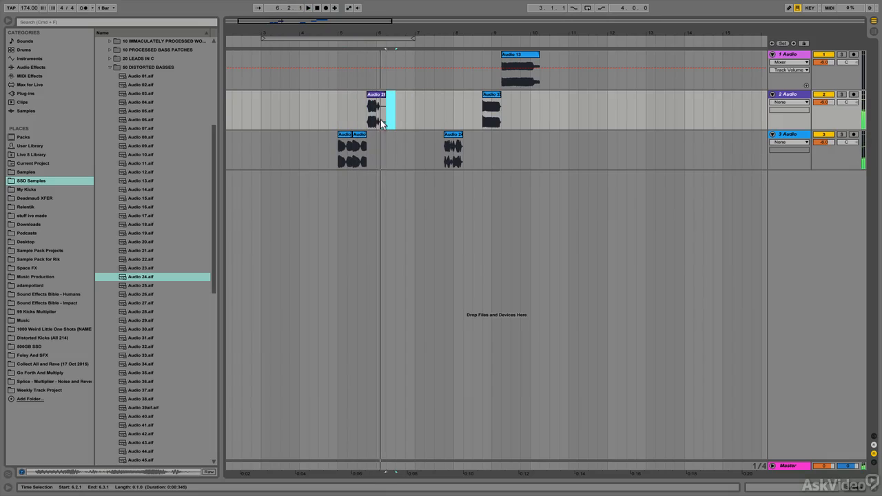
{"action": "key", "text": "space"}
{"action": "key", "text": "Delete"}
Step: Audition Audio 32, move it to 6.1.1 on track 3 and play it there
{"action": "left_click", "coordinate": [484, 124]}
{"action": "key", "text": "space"}
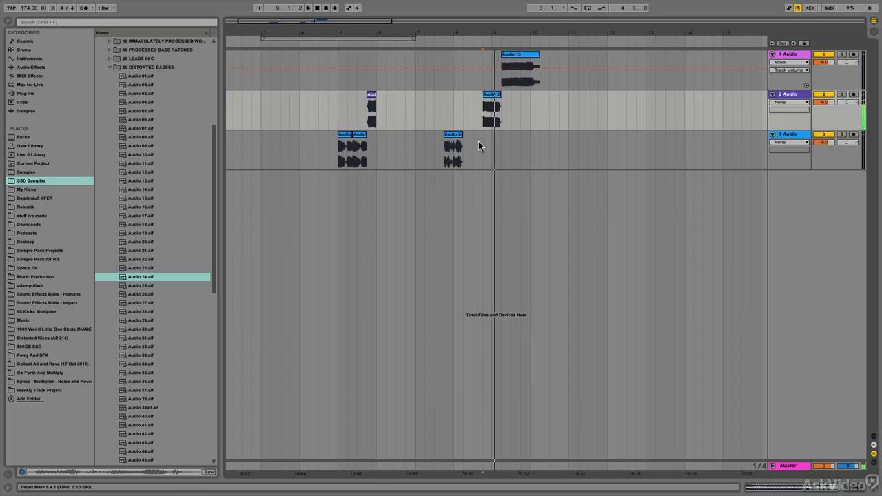
{"action": "key", "text": "space"}
{"action": "key", "text": "space"}
{"action": "left_click_drag", "start_coordinate": [492, 97], "coordinate": [388, 157]}
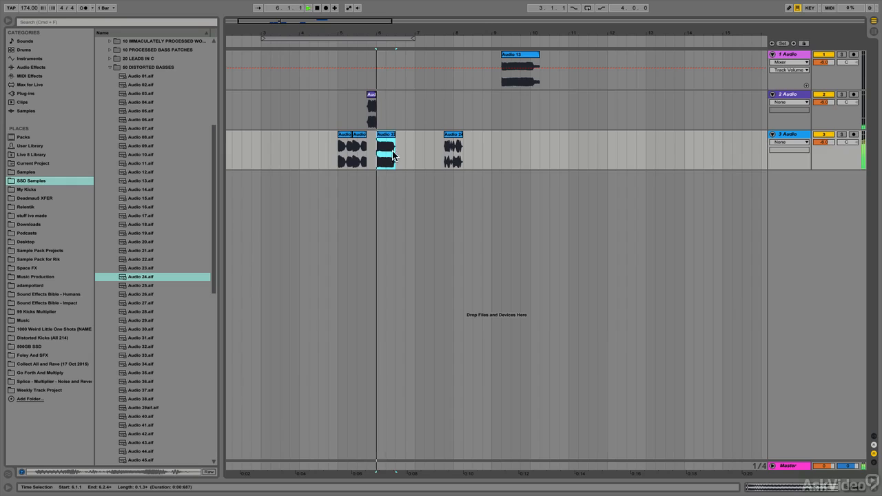
{"action": "left_click_drag", "start_coordinate": [379, 32], "coordinate": [384, 35]}
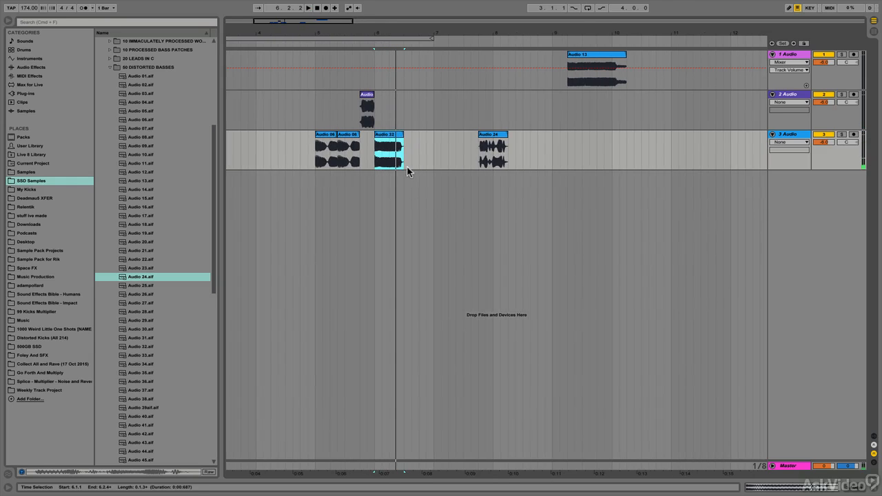
{"action": "key", "text": "space"}
{"action": "key", "text": "space"}
{"action": "key", "text": "space"}
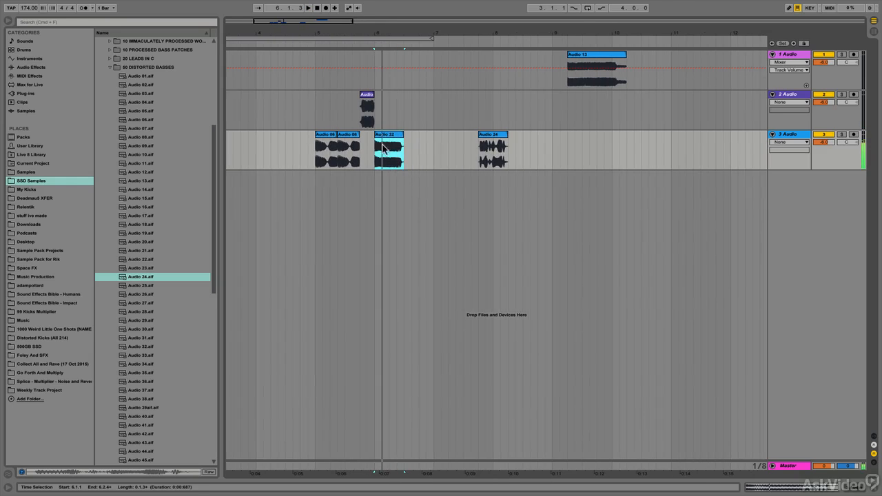
Step: Split the 6.1.1 to 6.1.3 slice off Audio 32 and duplicate it at 6.1.3 and 6.2.1
{"action": "left_click_drag", "start_coordinate": [378, 34], "coordinate": [378, 40]}
{"action": "left_click_drag", "start_coordinate": [374, 163], "coordinate": [383, 164]}
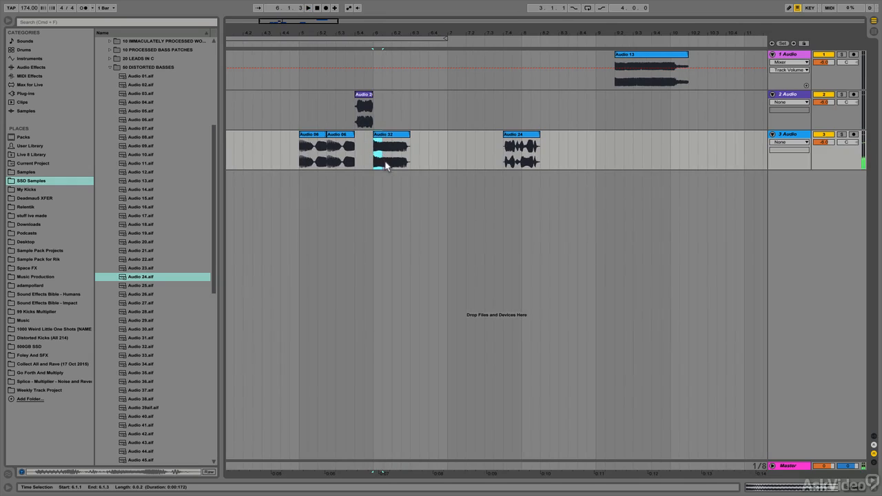
{"action": "key", "text": "super+e"}
{"action": "key", "text": "space"}
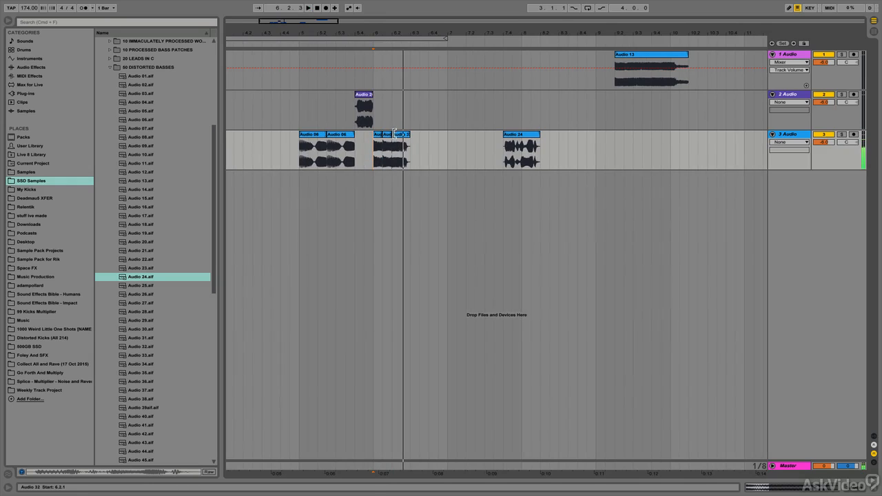
{"action": "left_click", "coordinate": [387, 136]}
{"action": "key", "text": "space"}
{"action": "key", "text": "super+d"}
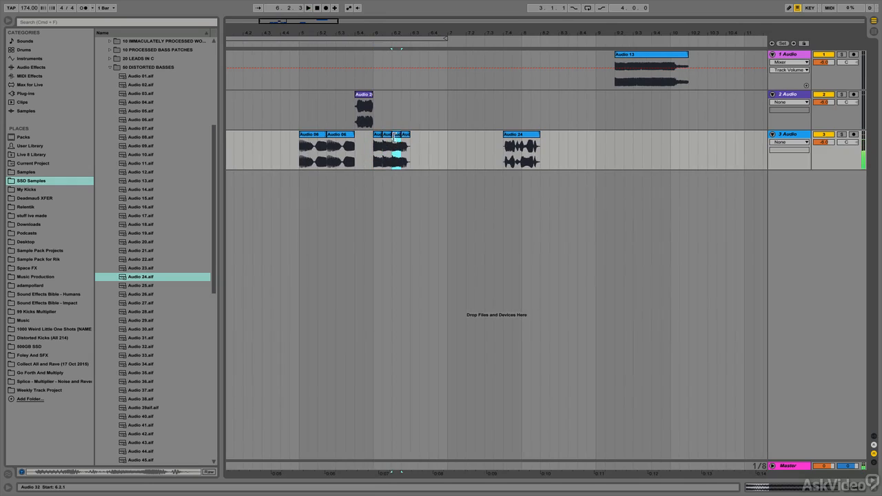
Step: Play the Audio 32 slices from 6.1.1 and move the third slice to 6.2.3
{"action": "left_click", "coordinate": [377, 152]}
{"action": "key", "text": "space"}
{"action": "key", "text": "space"}
{"action": "left_click_drag", "start_coordinate": [396, 135], "coordinate": [409, 142]}
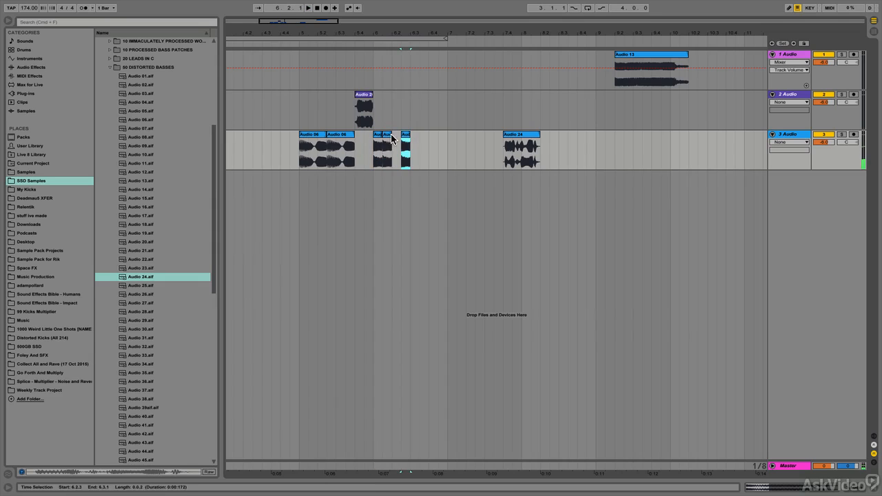
Step: Extend the second Audio 32 slice to 6.2.3 and the last slice to 6.4.1, playing the changes
{"action": "left_click", "coordinate": [387, 136]}
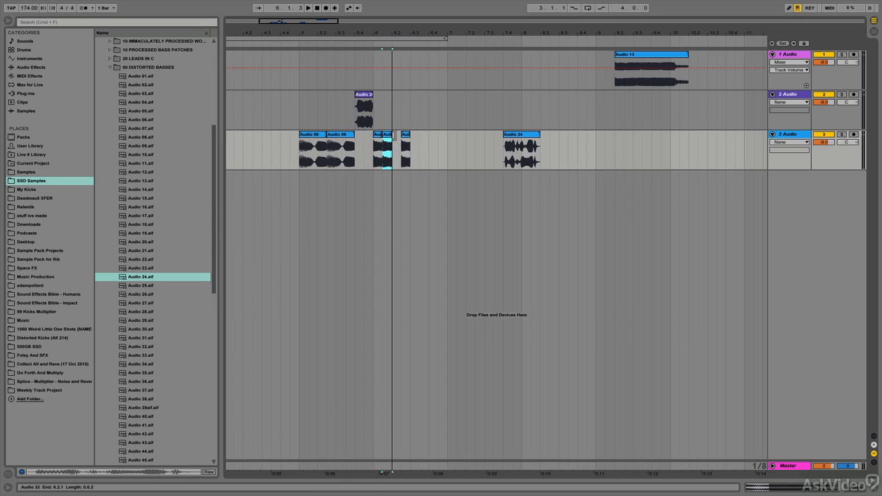
{"action": "left_click", "coordinate": [376, 153]}
{"action": "key", "text": "space"}
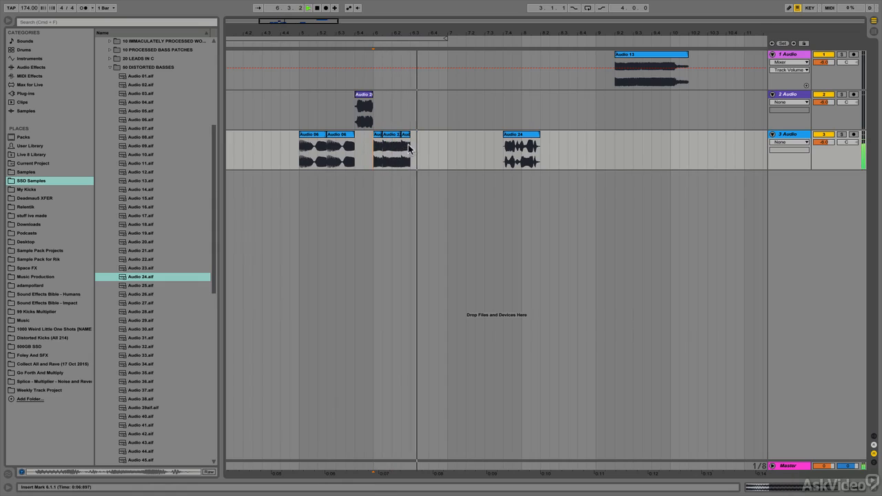
{"action": "left_click_drag", "start_coordinate": [410, 135], "coordinate": [429, 135]}
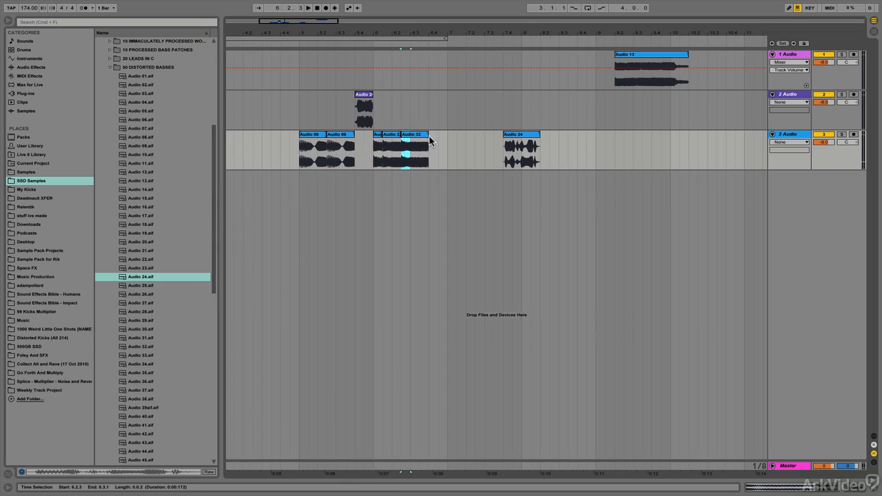
{"action": "key", "text": "space"}
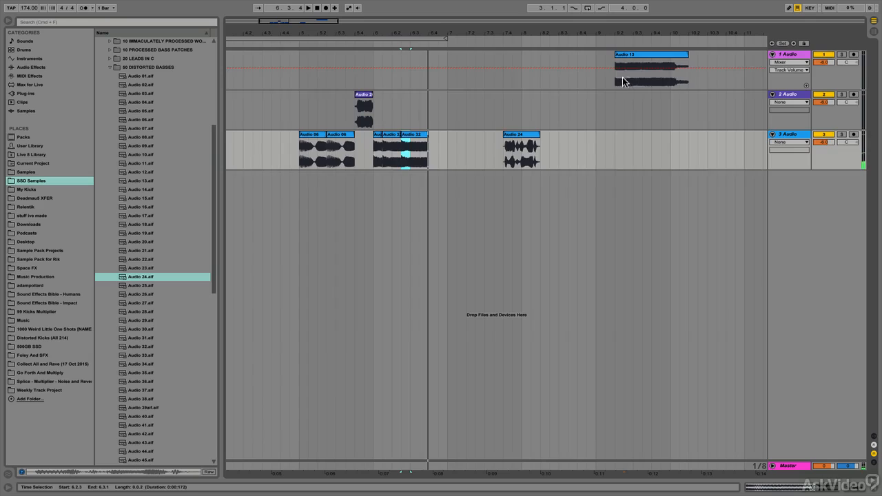
Step: Audition Audio 13 and Audio 24, and play the bass sequence from 5.1.1
{"action": "left_click", "coordinate": [619, 81]}
{"action": "left_click", "coordinate": [514, 160]}
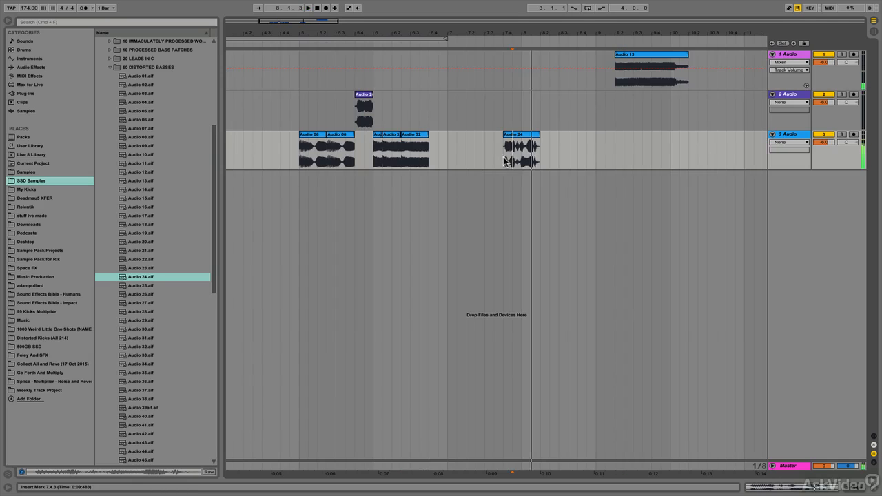
{"action": "left_click", "coordinate": [306, 164]}
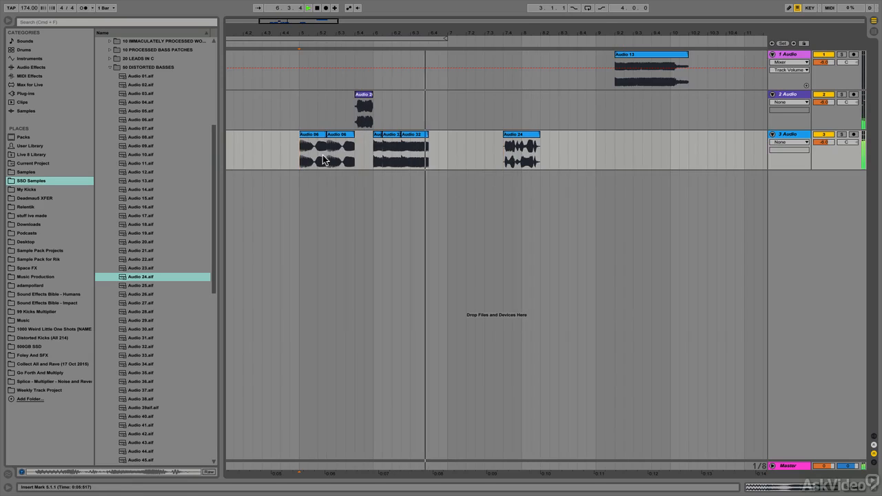
{"action": "key", "text": "space"}
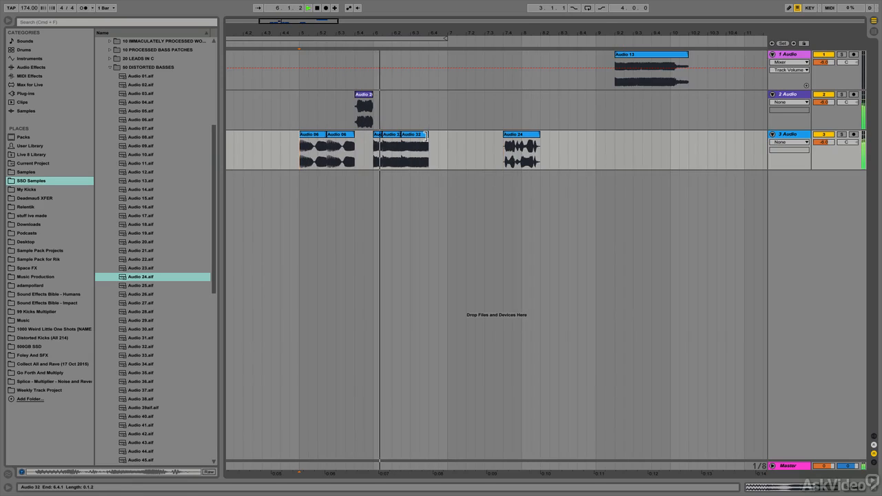
Step: Extend the last Audio 32 slice on track 3 to about 6.4.3 and play the sequence from 5.1.1
{"action": "left_click_drag", "start_coordinate": [426, 137], "coordinate": [460, 144]}
{"action": "key", "text": "space"}
{"action": "key", "text": "space"}
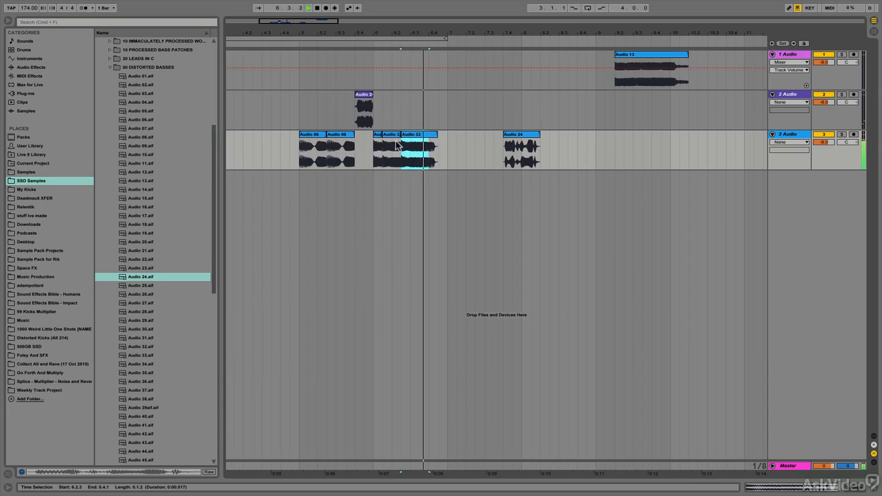
{"action": "key", "text": "space"}
{"action": "left_click", "coordinate": [299, 162]}
{"action": "key", "text": "space"}
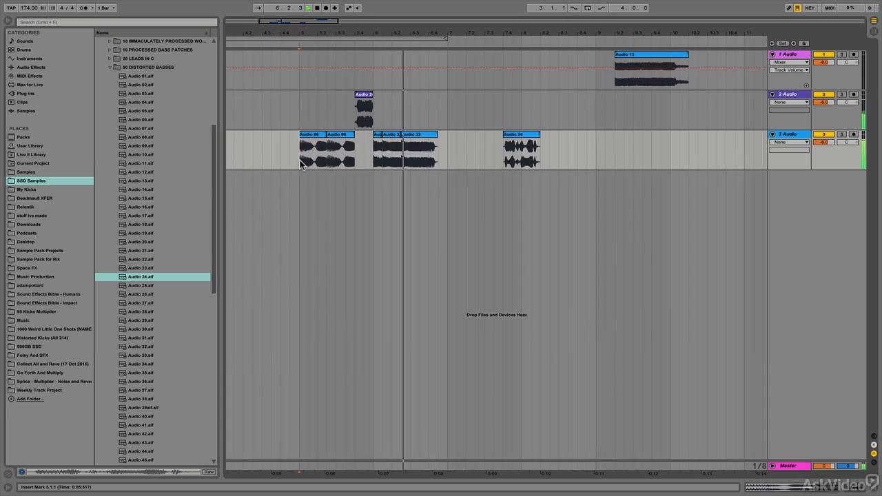
{"action": "key", "text": "space"}
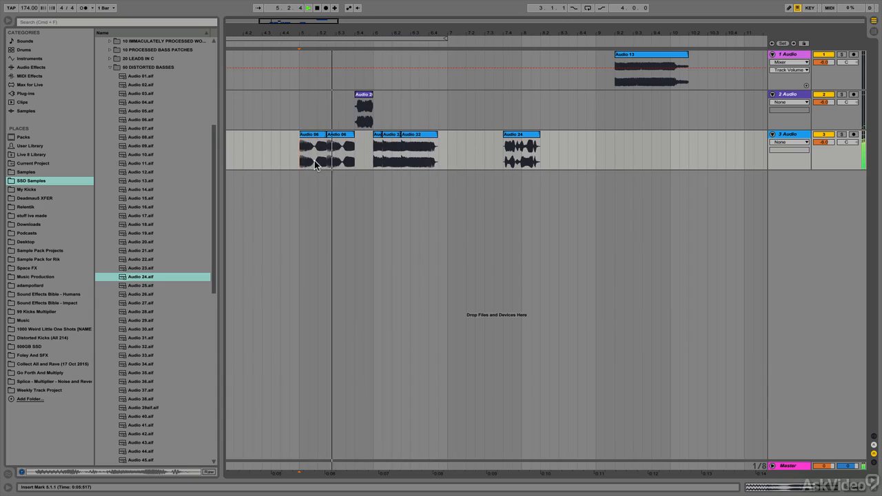
Step: Audition Audio 13 and Audio 26 again and replay the bass sequence from its start at 5.1.1
{"action": "left_click", "coordinate": [618, 84]}
{"action": "left_click", "coordinate": [660, 81]}
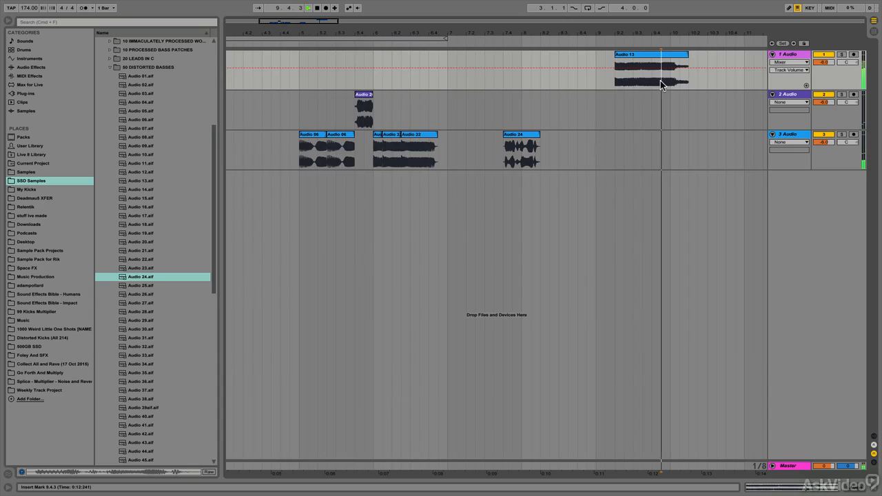
{"action": "left_click", "coordinate": [356, 114]}
{"action": "left_click", "coordinate": [300, 163]}
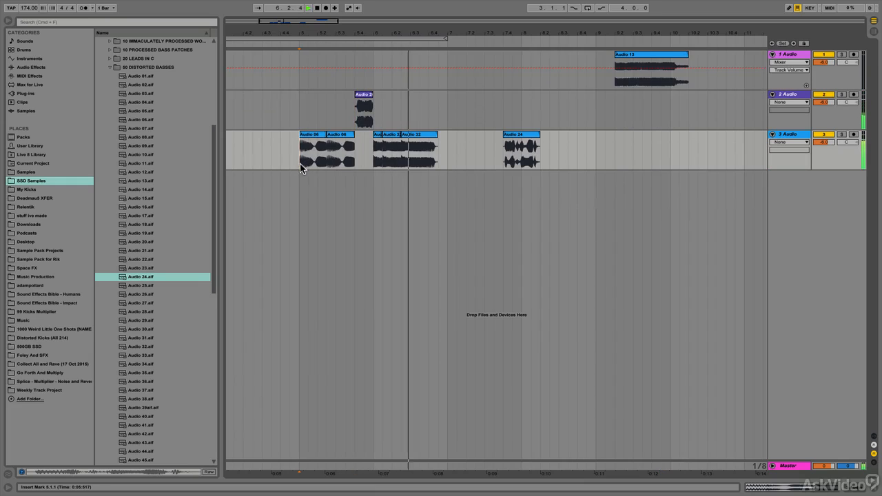
Step: Stop the sequence and audition the Audio 24 clip on track 3 from 7.4.1
{"action": "key", "text": "space"}
{"action": "left_click", "coordinate": [503, 153]}
{"action": "key", "text": "space"}
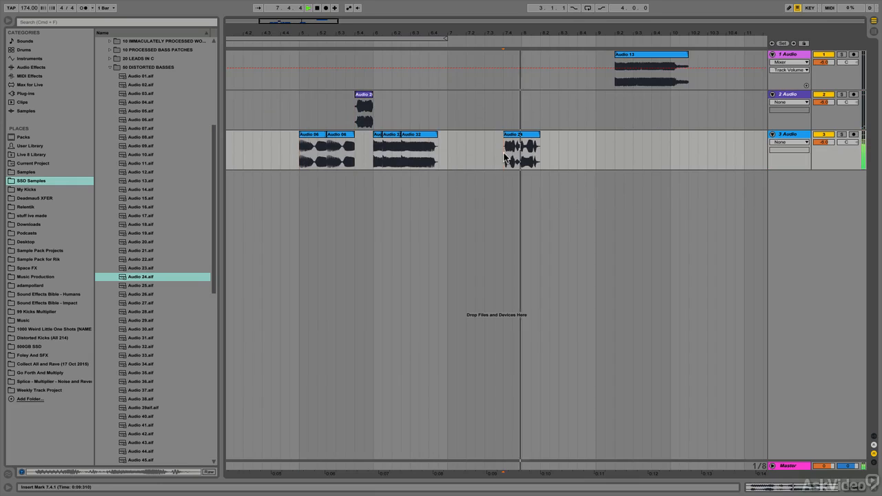
{"action": "key", "text": "space"}
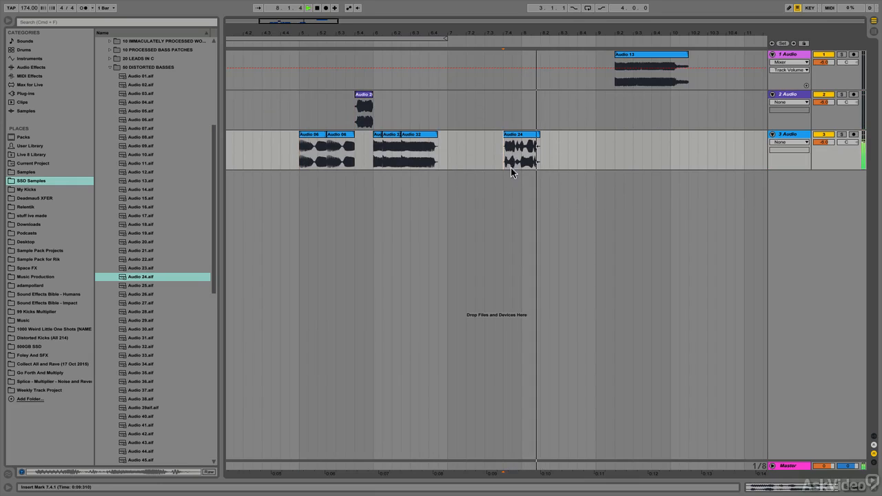
{"action": "key", "text": "space"}
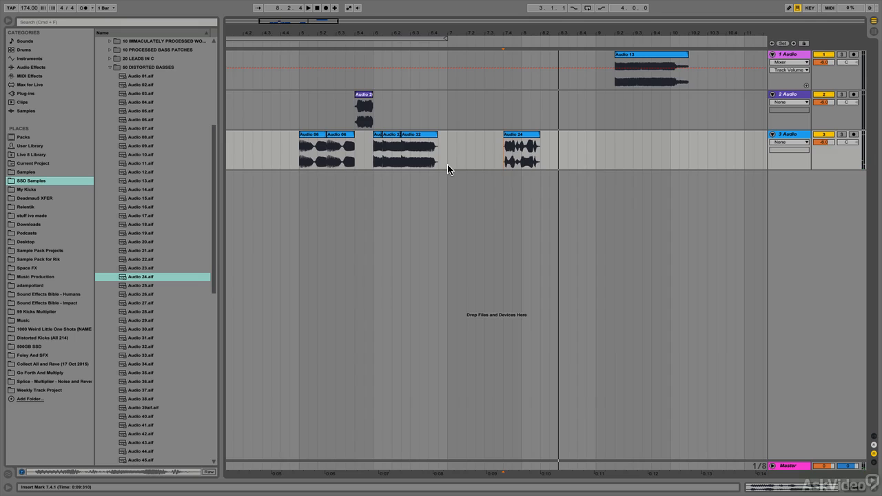
Step: Move the purple slice at 5.4.1 from track 2 down into the gap on track 3
{"action": "left_click_drag", "start_coordinate": [449, 163], "coordinate": [296, 118]}
{"action": "left_click", "coordinate": [362, 141]}
{"action": "left_click_drag", "start_coordinate": [366, 97], "coordinate": [365, 138]}
Step: Consolidate the track 3 clips from 5.1.1 to 7.1.1 into a single clip
{"action": "left_click", "coordinate": [448, 153]}
{"action": "left_click_drag", "start_coordinate": [448, 153], "coordinate": [317, 160]}
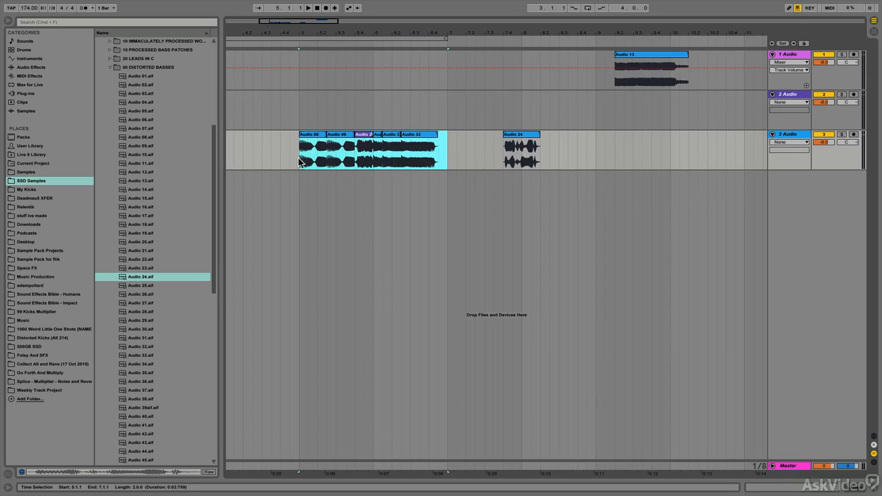
{"action": "key", "text": "ctrl+j"}
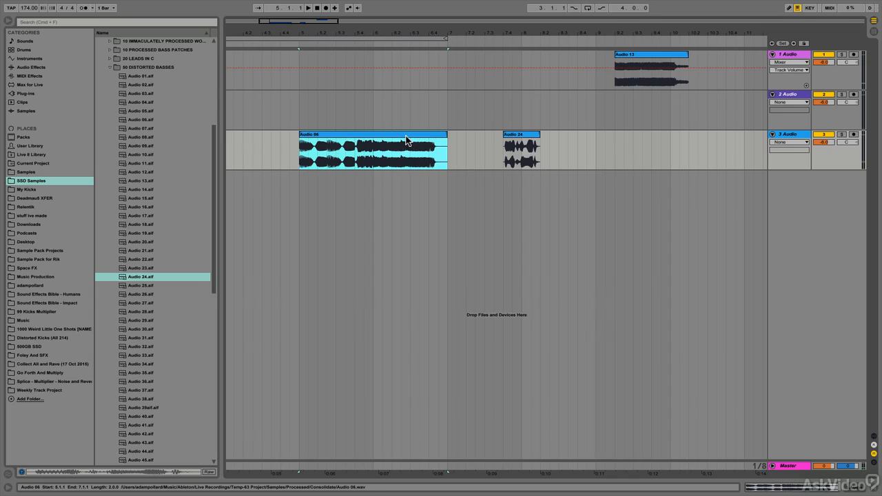
{"action": "right_click", "coordinate": [404, 139]}
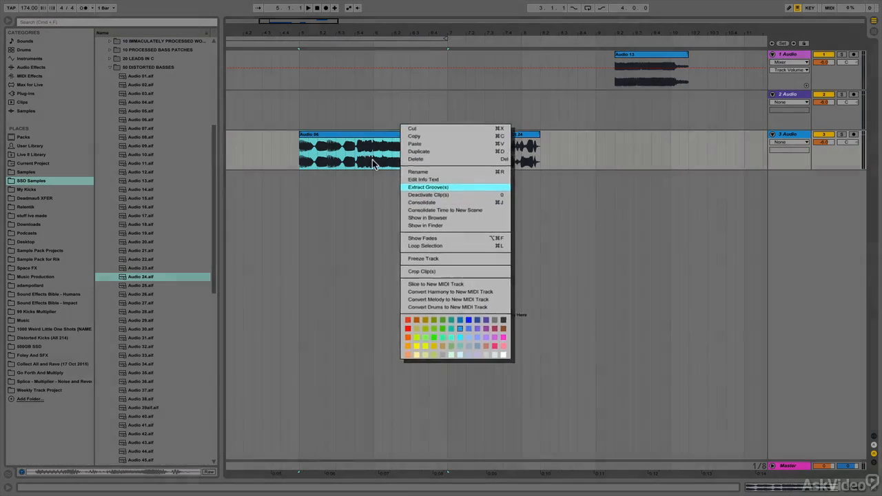
{"action": "left_click", "coordinate": [373, 164]}
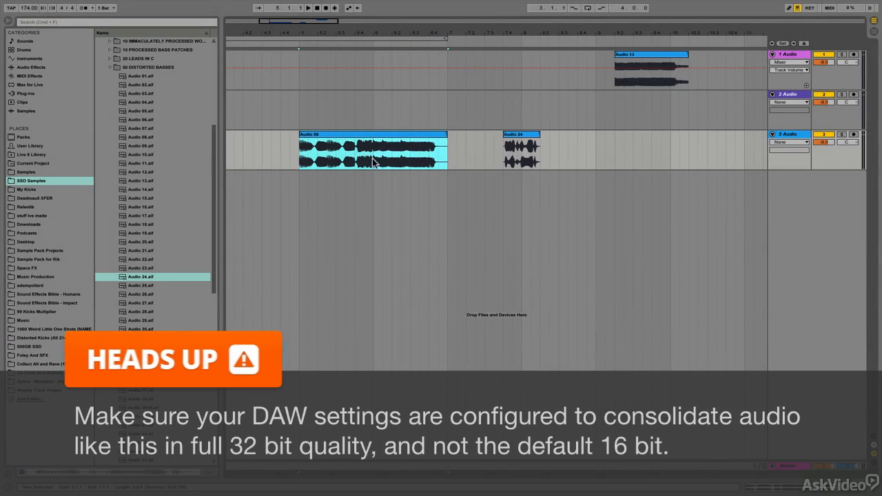
Step: Solo track 3 and play the Audio 24 clip from 7.4.1
{"action": "left_click", "coordinate": [844, 135]}
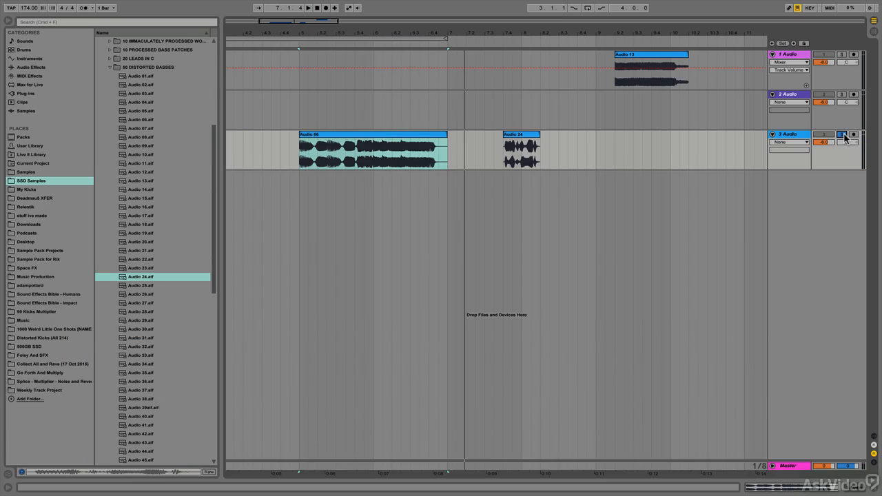
{"action": "left_click", "coordinate": [517, 135]}
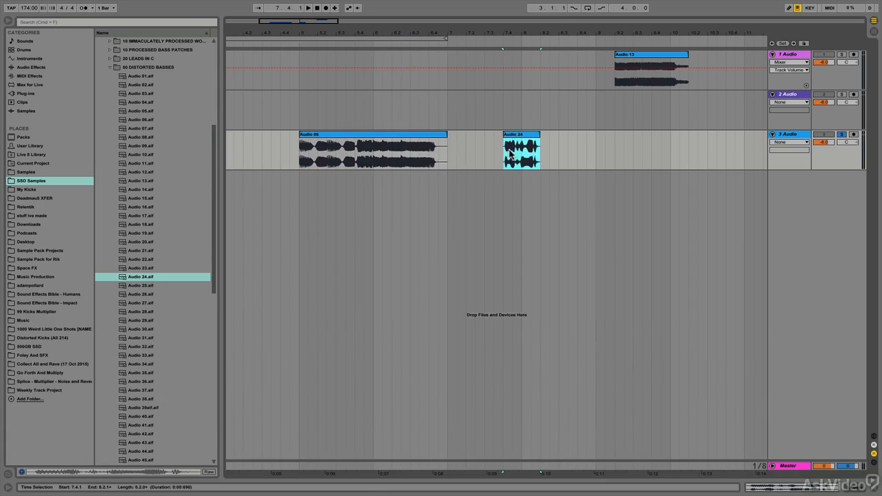
{"action": "left_click", "coordinate": [507, 155]}
{"action": "key", "text": "space"}
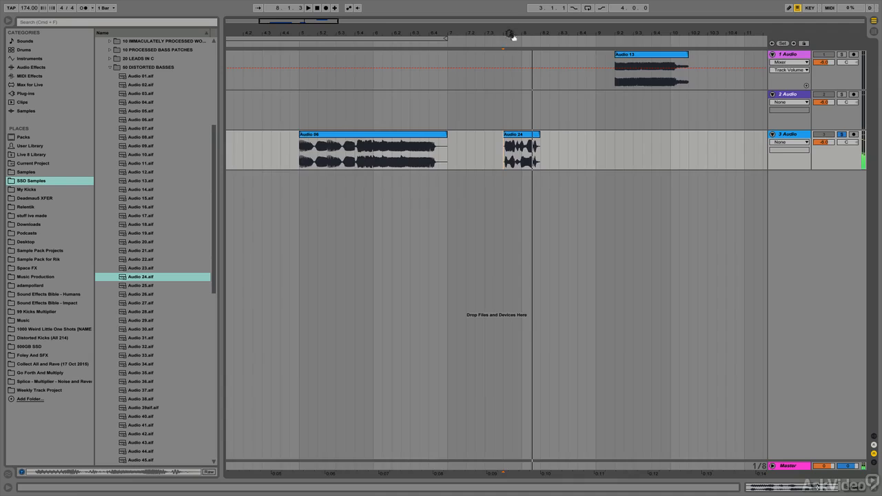
Step: Set Audio 24's sample start to about 35 ms, where the waveform begins, and play the trimmed clip
{"action": "left_click_drag", "start_coordinate": [514, 35], "coordinate": [523, 163]}
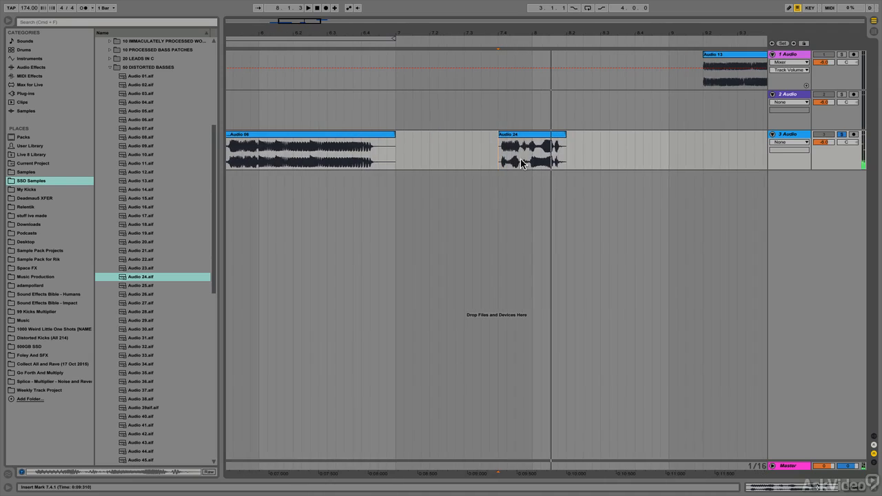
{"action": "left_click", "coordinate": [756, 487]}
{"action": "mouse_move", "coordinate": [155, 316]}
{"action": "left_mouse_down"}
{"action": "mouse_move", "coordinate": [183, 321]}
{"action": "mouse_move", "coordinate": [182, 373]}
{"action": "left_mouse_up"}
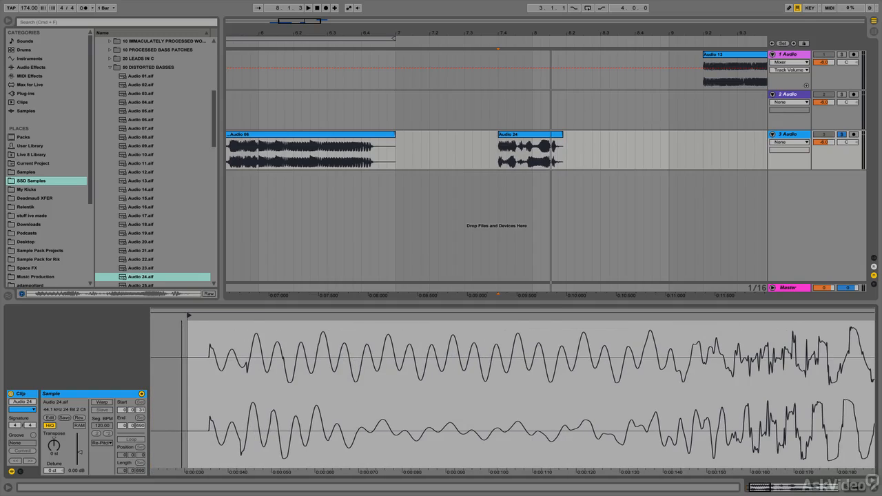
{"action": "left_click_drag", "start_coordinate": [193, 319], "coordinate": [207, 319]}
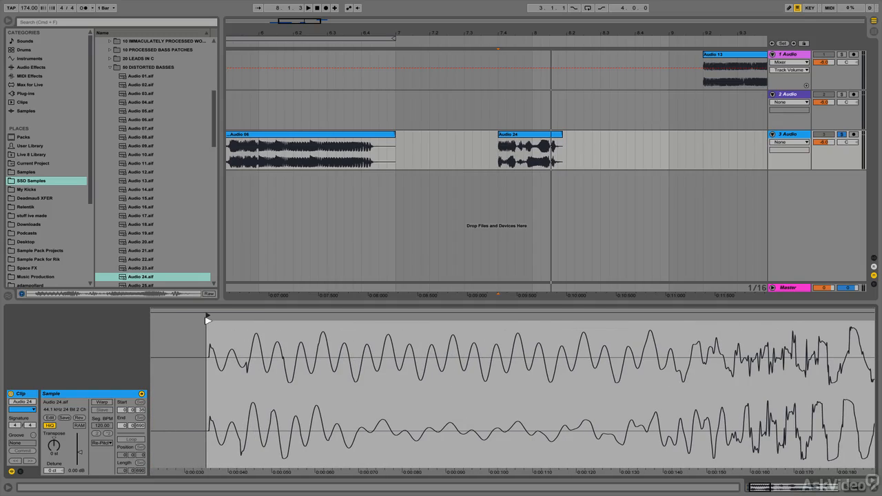
{"action": "left_click", "coordinate": [502, 162]}
{"action": "key", "text": "space"}
{"action": "key", "text": "space"}
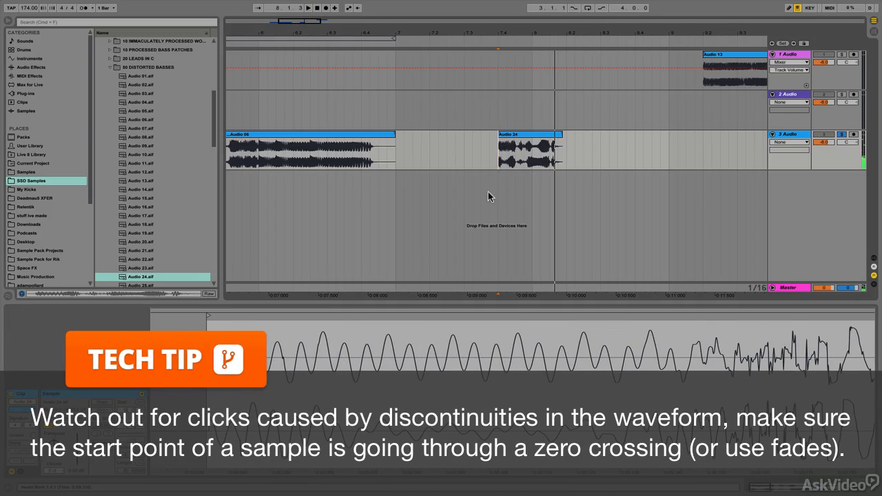
{"action": "key", "text": "space"}
Step: Move the Audio 24 clip to 8.1.1, duplicate it twice in a row, and play the three clips
{"action": "left_click", "coordinate": [506, 133]}
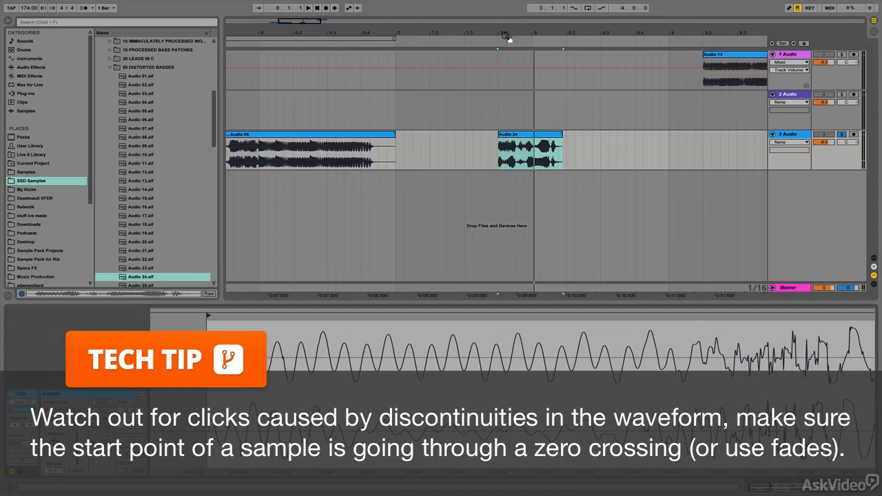
{"action": "left_click_drag", "start_coordinate": [507, 37], "coordinate": [507, 19]}
{"action": "left_click_drag", "start_coordinate": [515, 134], "coordinate": [520, 165]}
{"action": "key", "text": "super+d"}
{"action": "key", "text": "super+d"}
{"action": "left_click", "coordinate": [518, 166]}
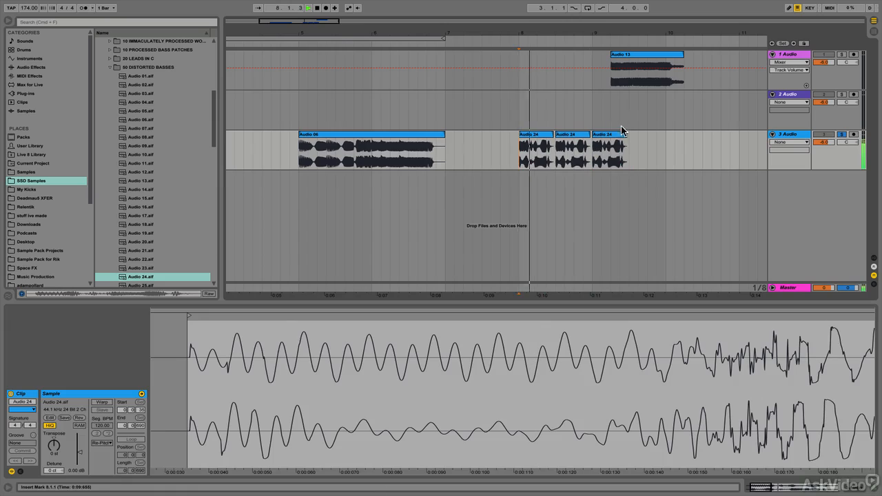
{"action": "key", "text": "space"}
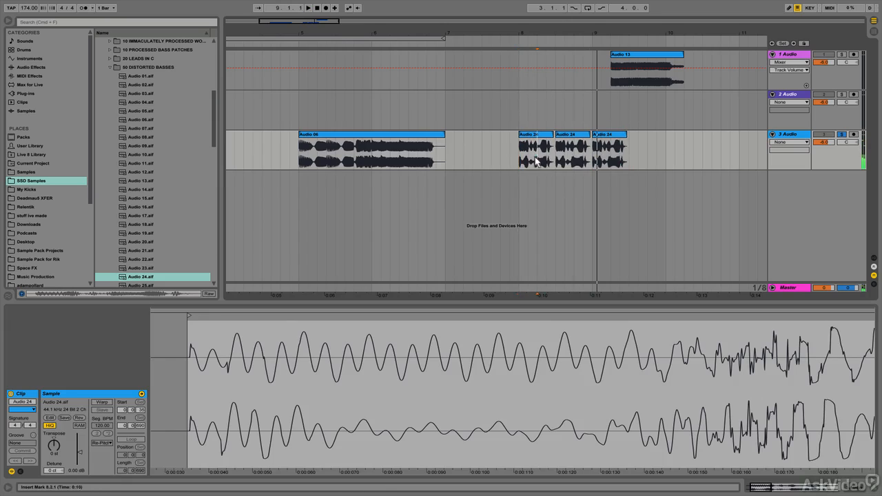
Step: Duplicate the 8.1.1 to 8.2.3 portion of the first Audio 24 clip so the copy starts at 8.2.3
{"action": "left_click_drag", "start_coordinate": [537, 161], "coordinate": [554, 135]}
{"action": "key", "text": "super+d"}
{"action": "left_click", "coordinate": [521, 160]}
{"action": "key", "text": "plus"}
{"action": "key", "text": "plus"}
{"action": "left_click", "coordinate": [532, 137]}
{"action": "key", "text": "super+d"}
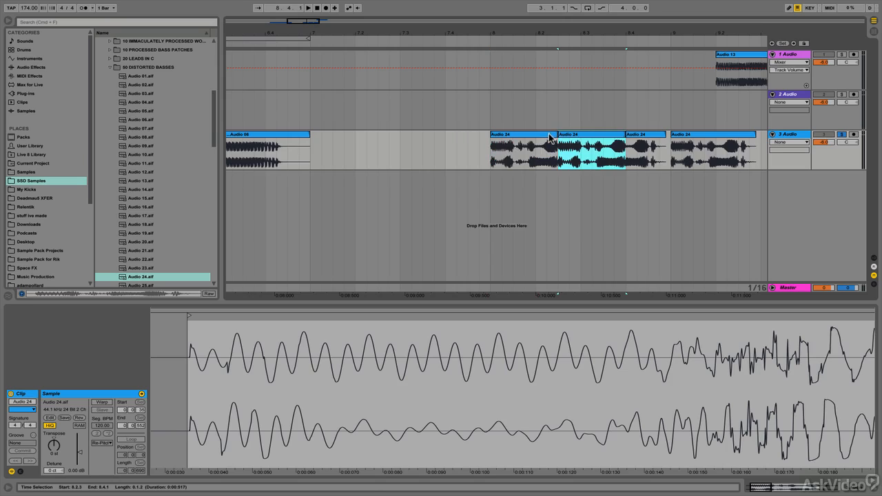
Step: Try duplicating the short Audio 24 slice again at 8.4.1 and play the pattern from 8.1.1
{"action": "key", "text": "super+d"}
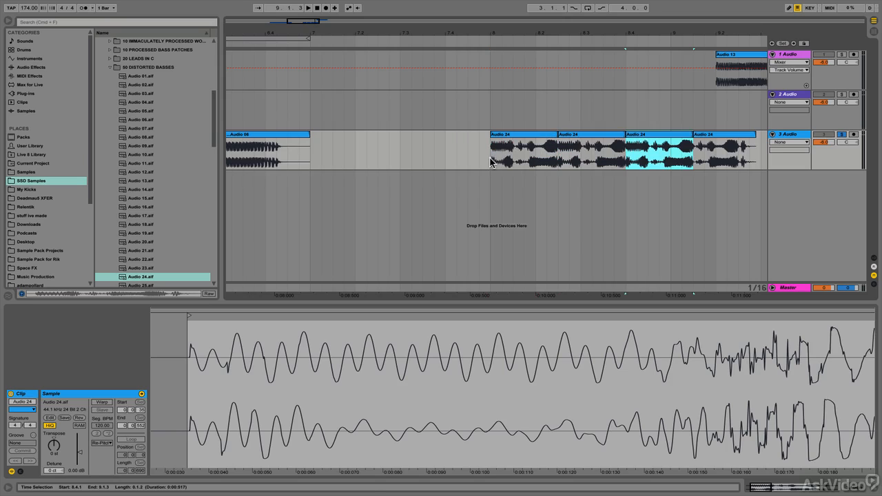
{"action": "left_click", "coordinate": [491, 163]}
{"action": "key", "text": "space"}
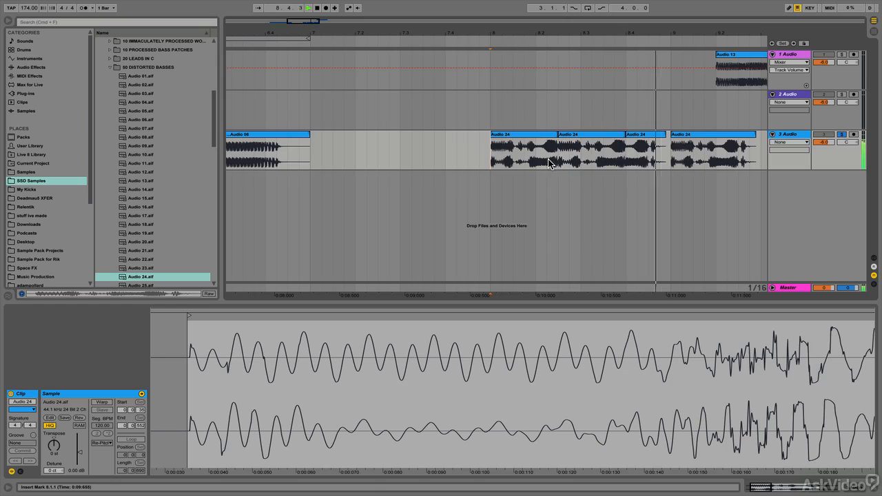
{"action": "key", "text": "space"}
{"action": "key", "text": "space"}
{"action": "key", "text": "space"}
Step: Delete the Audio 24 clip at 9.1.1 and play the remaining one-bar pattern from 8.1.1
{"action": "left_click", "coordinate": [713, 134]}
{"action": "key", "text": "Delete"}
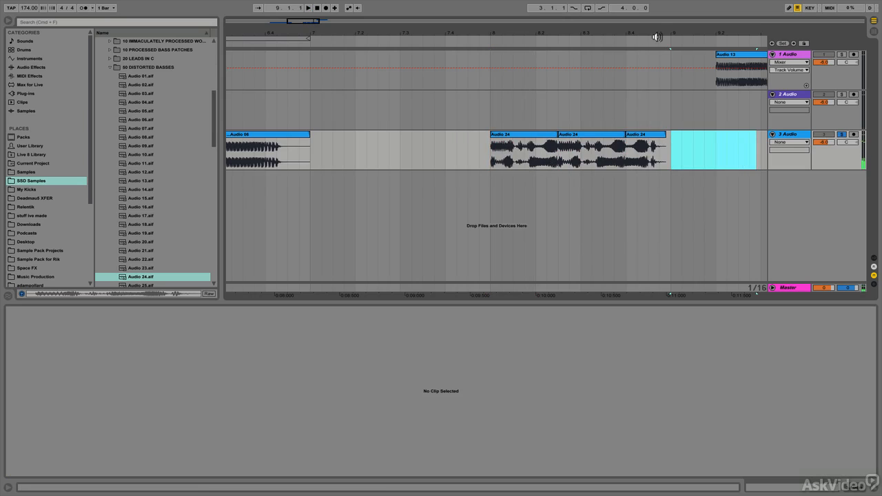
{"action": "left_click_drag", "start_coordinate": [656, 37], "coordinate": [466, 7]}
{"action": "left_click", "coordinate": [417, 160]}
{"action": "key", "text": "space"}
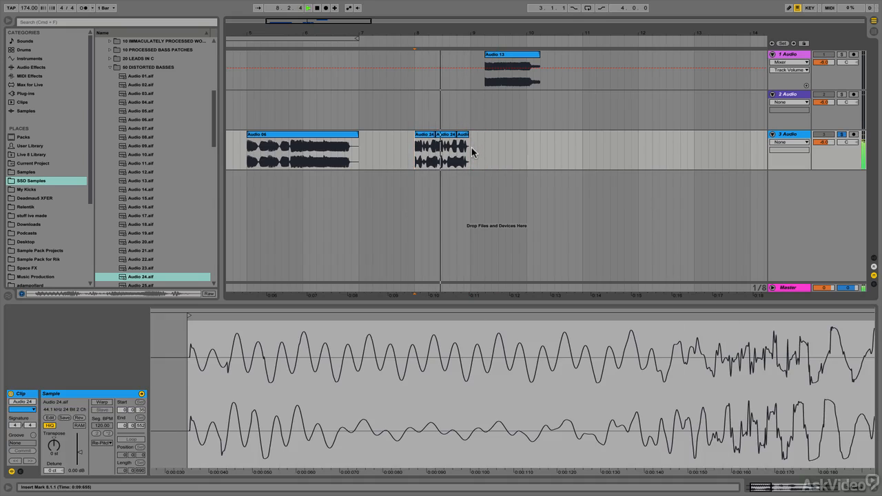
{"action": "key", "text": "space"}
Step: Duplicate the Audio 24 pattern from 8.1.1–9.1.1 to 9.1.1 and move Audio 13 to 10.2.1, playing the result from 8.1.1
{"action": "left_click_drag", "start_coordinate": [471, 148], "coordinate": [411, 164]}
{"action": "key", "text": "ctrl+d"}
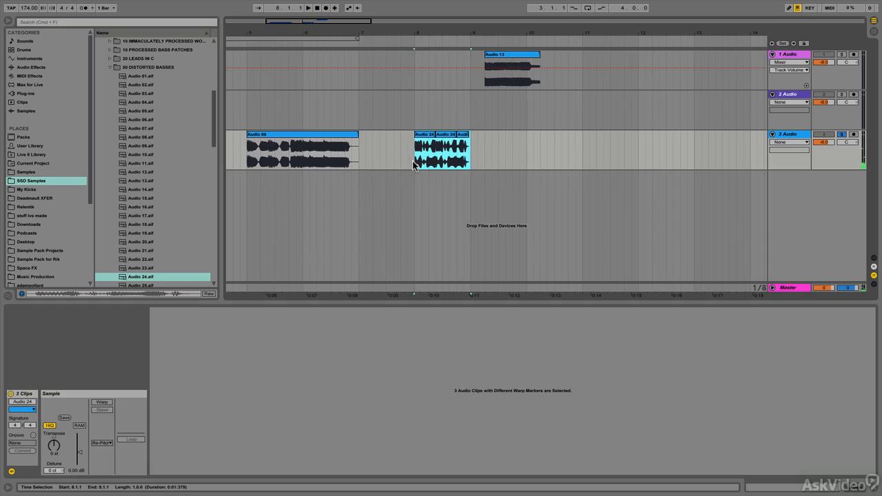
{"action": "left_click_drag", "start_coordinate": [505, 59], "coordinate": [559, 60]}
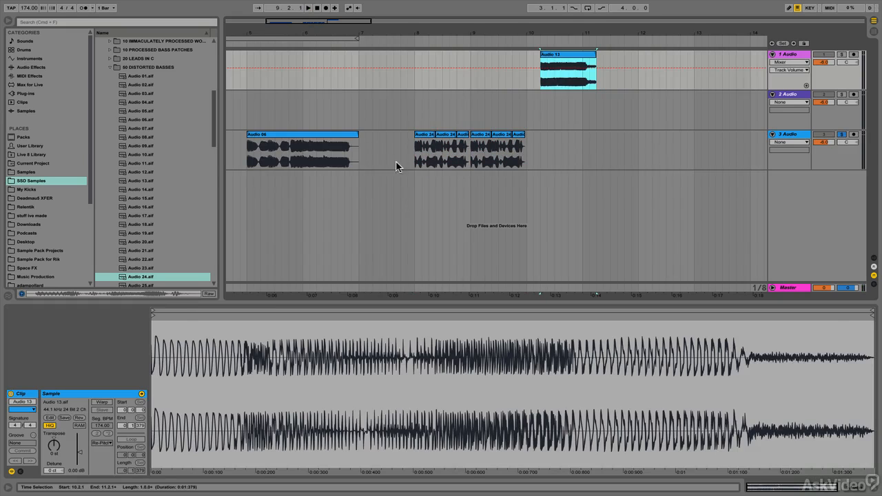
{"action": "left_click", "coordinate": [420, 161]}
{"action": "key", "text": "space"}
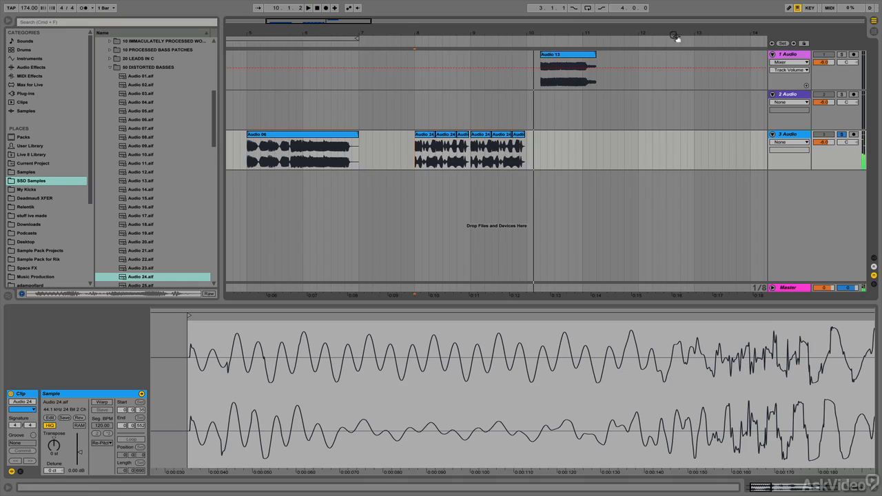
Step: Delete the Audio 13 track and the empty audio track, keeping only the bass sequence track
{"action": "left_click", "coordinate": [790, 59]}
{"action": "key", "text": "Delete"}
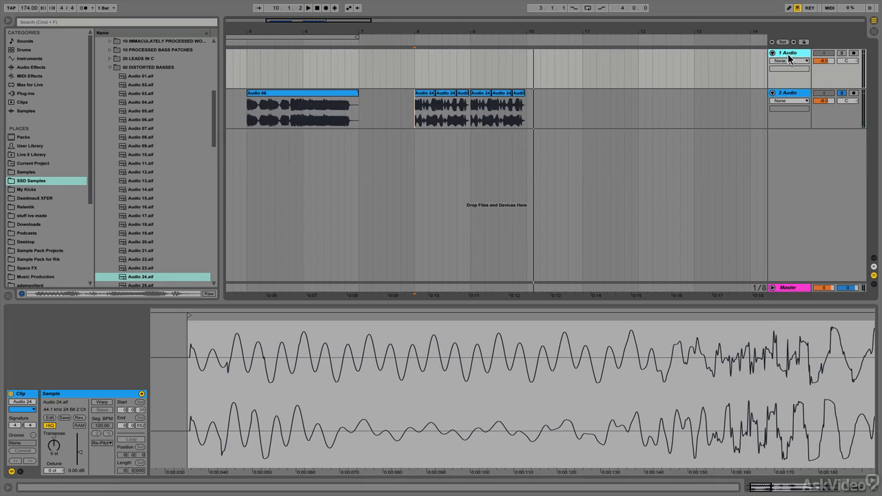
{"action": "key", "text": "Delete"}
Step: Consolidate the six Audio 24 clips from 8.1.1 to 10.1.1 into a single clip
{"action": "left_click_drag", "start_coordinate": [432, 30], "coordinate": [432, 68]}
{"action": "left_click_drag", "start_coordinate": [572, 69], "coordinate": [391, 80]}
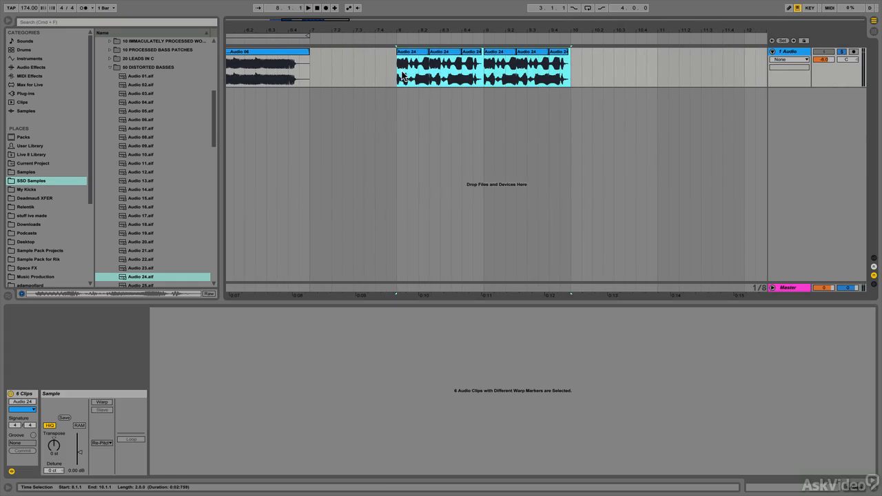
{"action": "right_click", "coordinate": [445, 52]}
{"action": "left_click", "coordinate": [468, 109]}
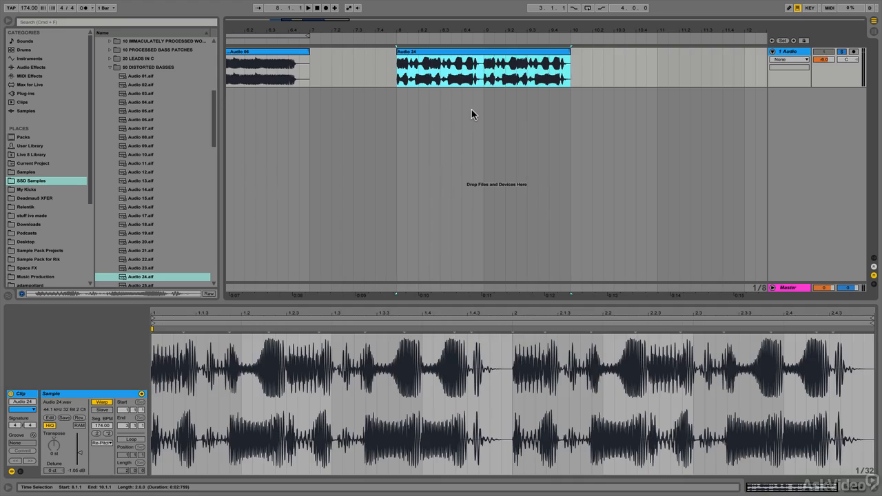
Step: Play the consolidated Audio 06 clip from 5.1.1 and the consolidated Audio 24 clip from 8.1.1
{"action": "key", "text": "space"}
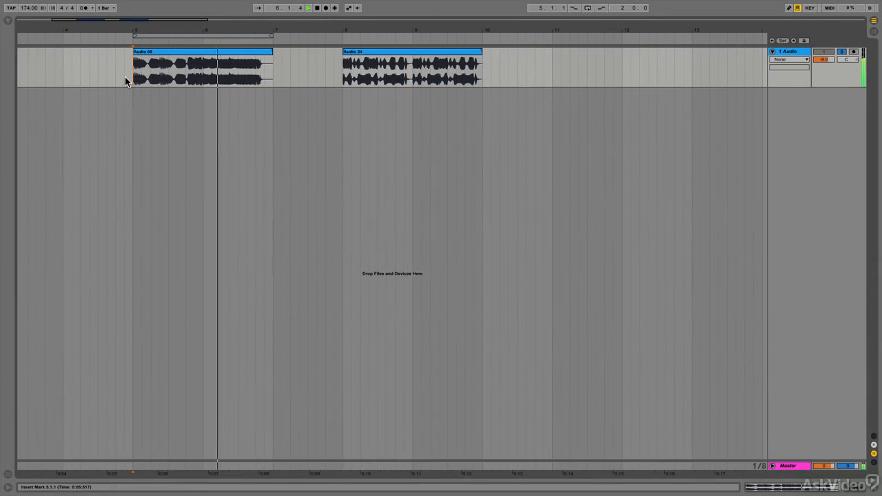
{"action": "left_click", "coordinate": [344, 77]}
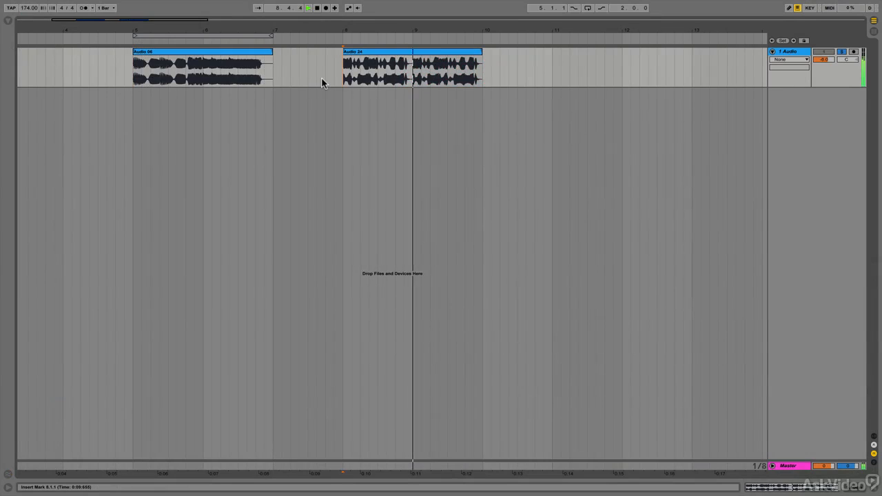
{"action": "key", "text": "space"}
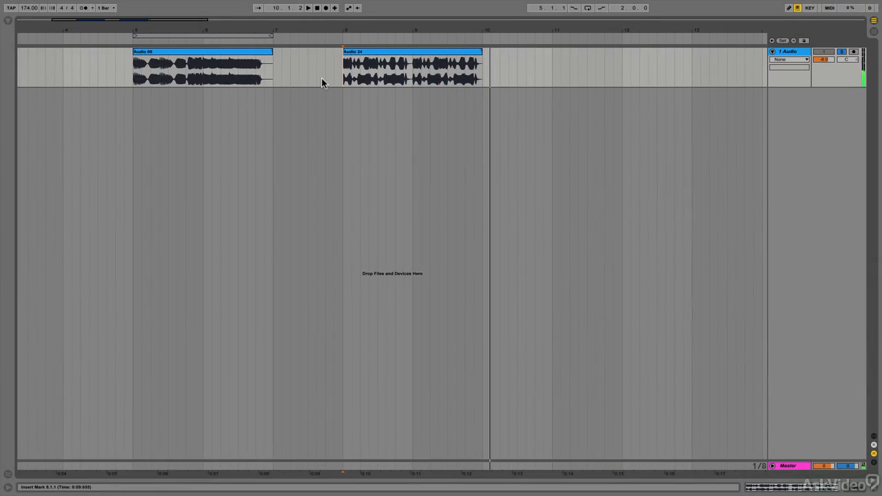